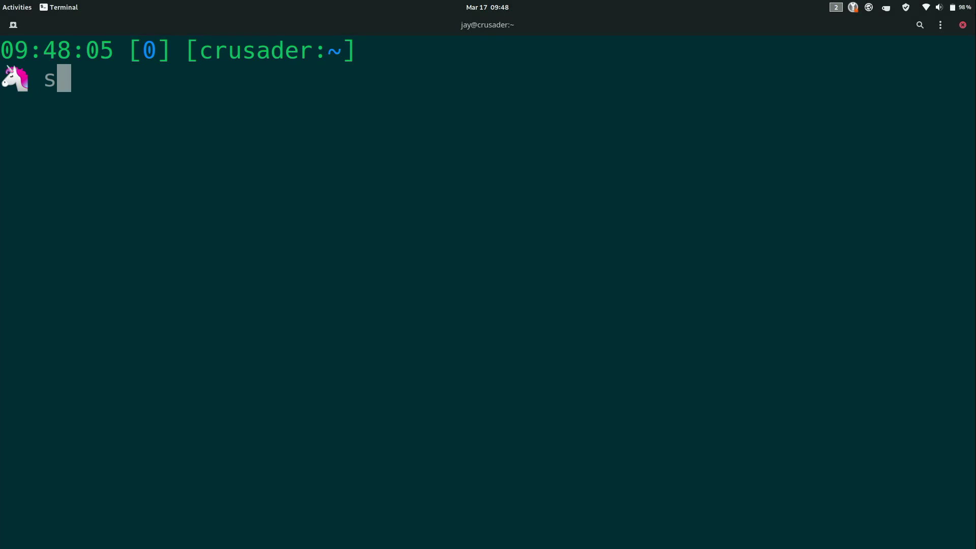
# Install the full mate and mate-extra groups with sudo pacman -S, confirming the installation
pyautogui.write('udo pacman -S m')
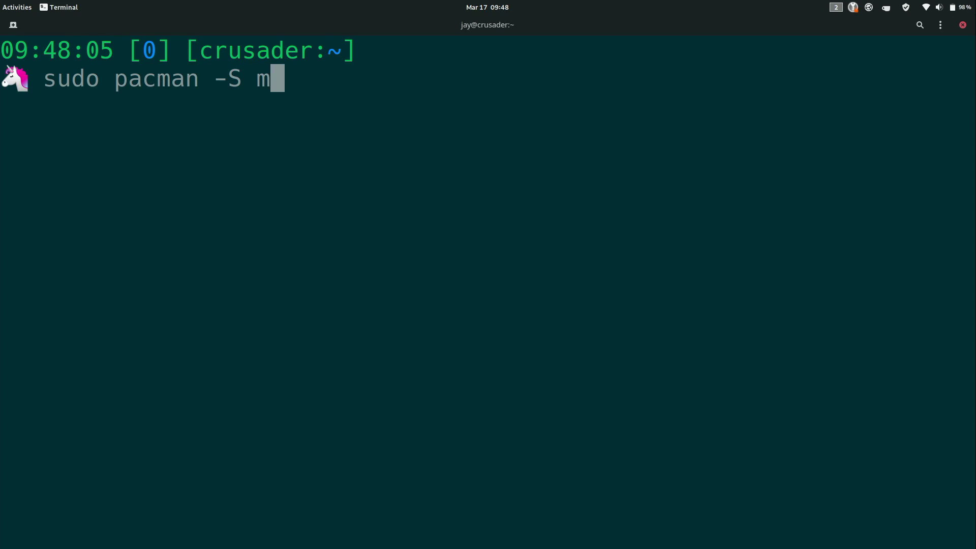
pyautogui.write('ate mate-extra')
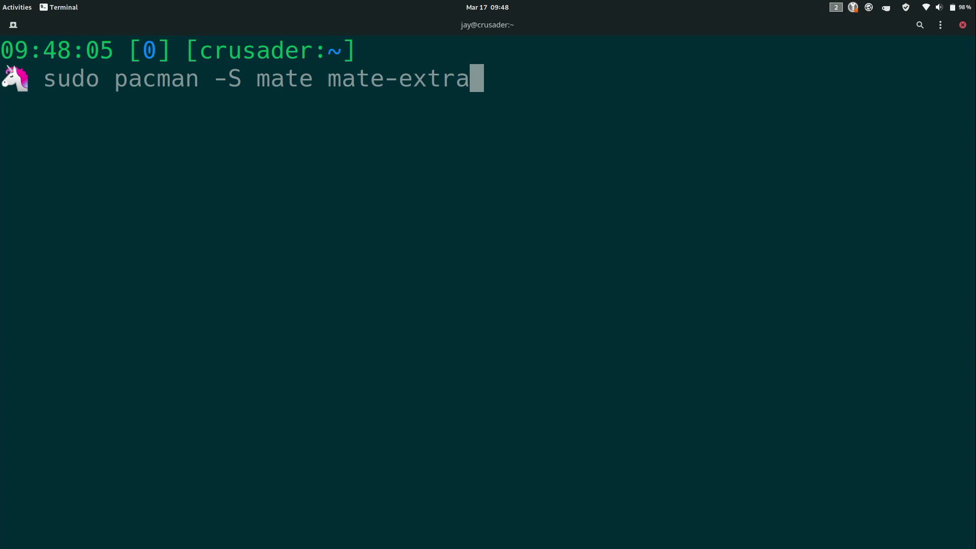
pyautogui.press('Return')
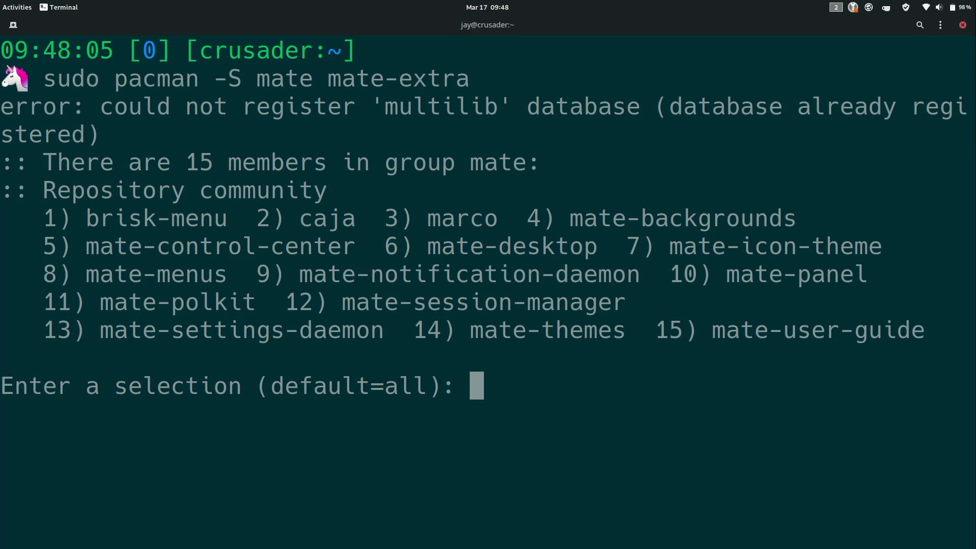
pyautogui.press('Return')
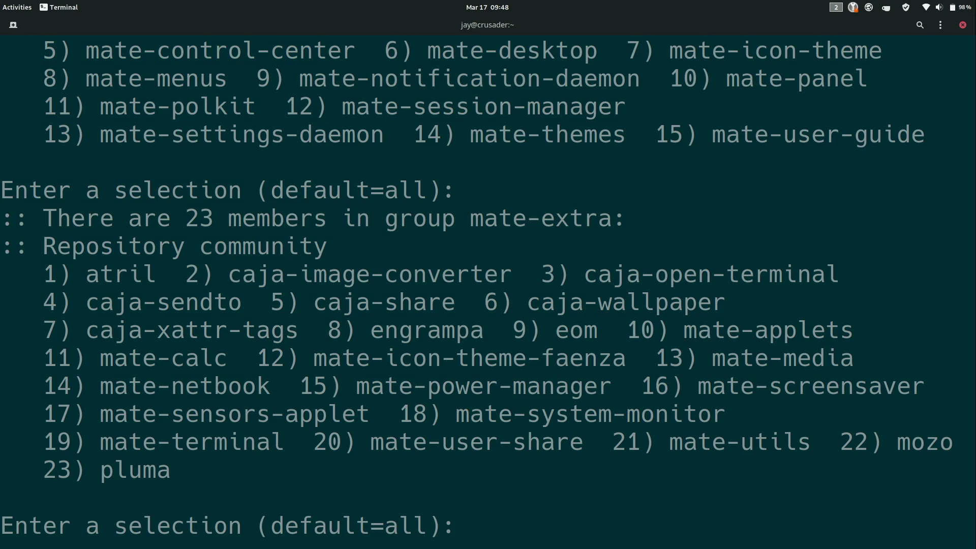
pyautogui.press('Return')
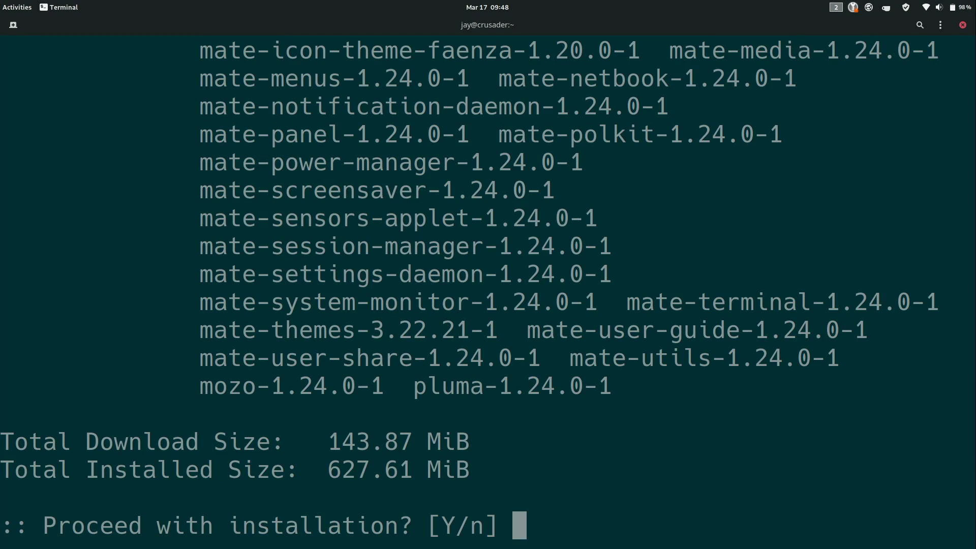
pyautogui.press('Return')
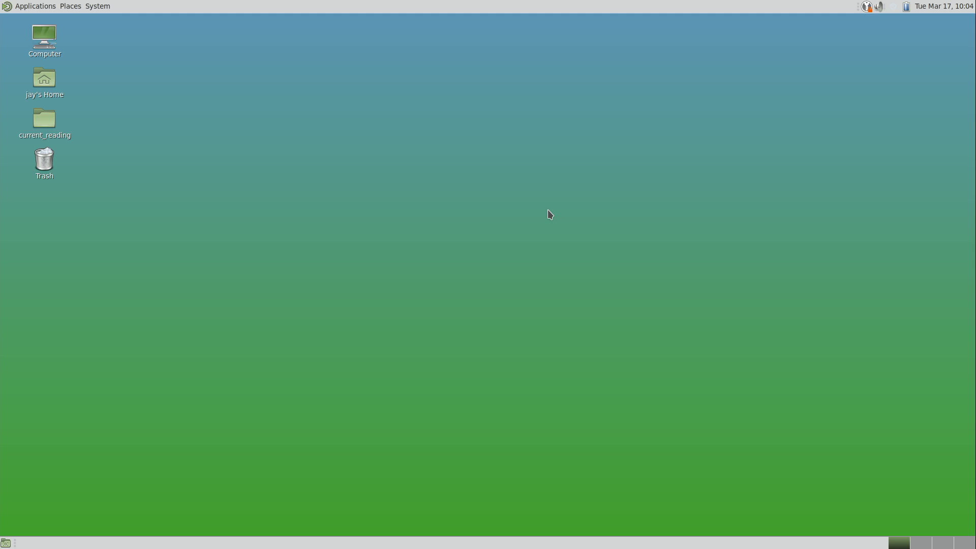
# Open the home folder from the desktop Home icon and focus its Caja window
pyautogui.doubleClick(48, 76)
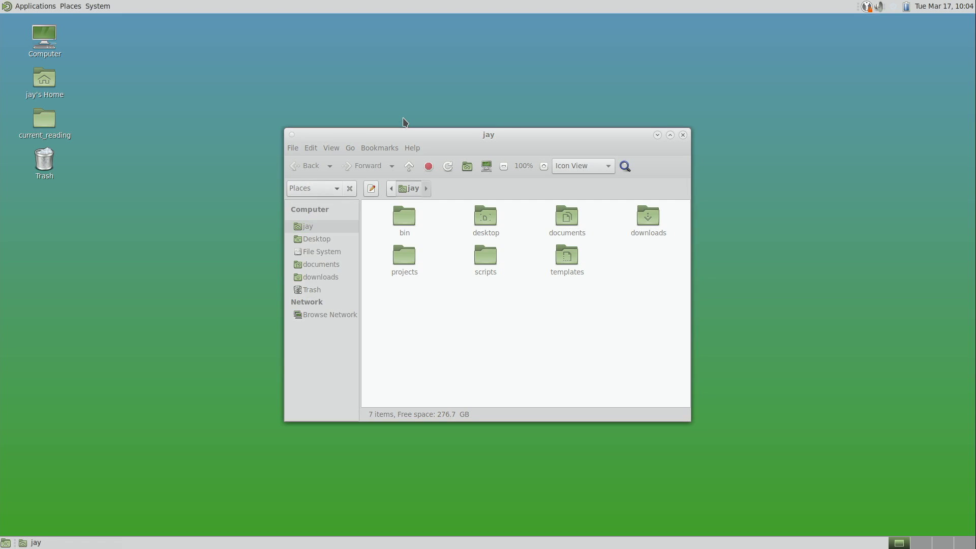
pyautogui.click(405, 134)
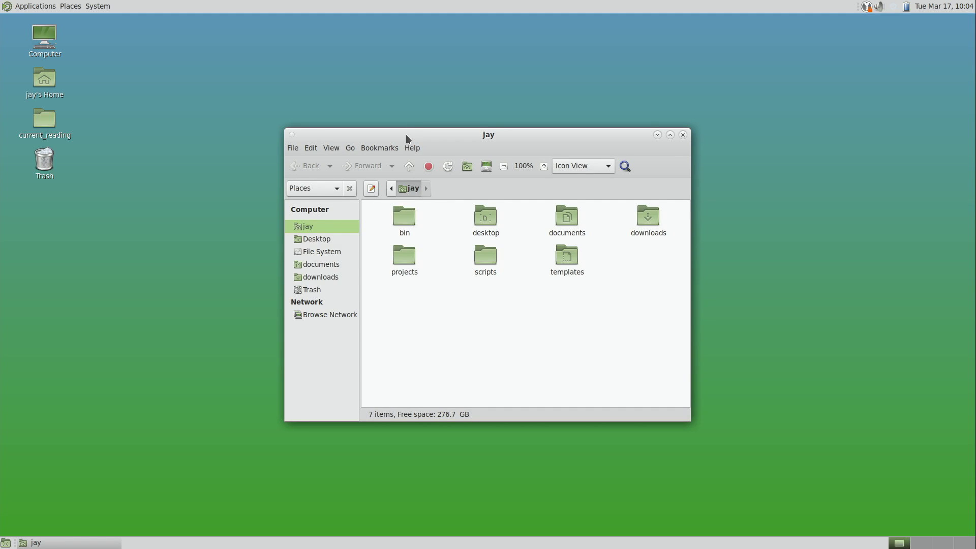
# Set the spiral galaxy picture as the desktop wallpaper from Change Desktop Background
pyautogui.rightClick(838, 222)
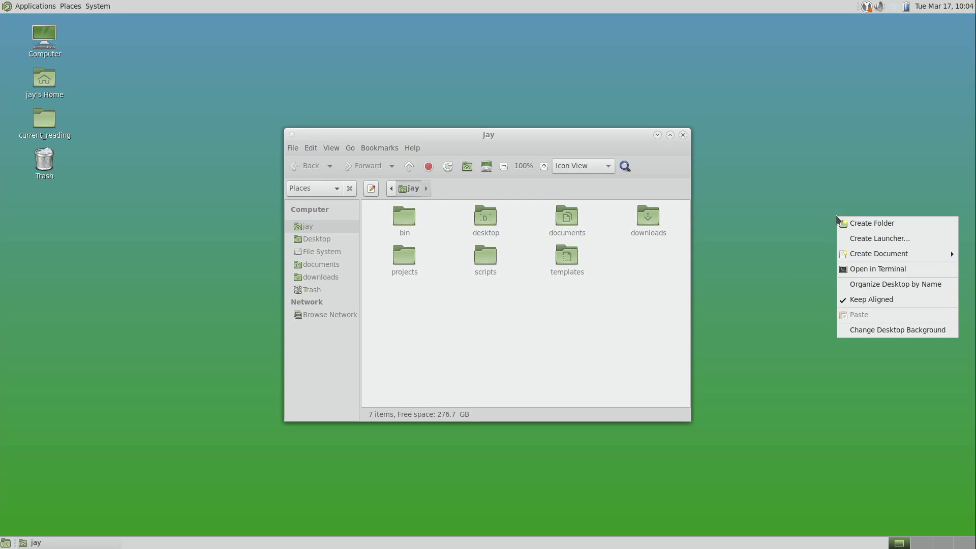
pyautogui.click(881, 337)
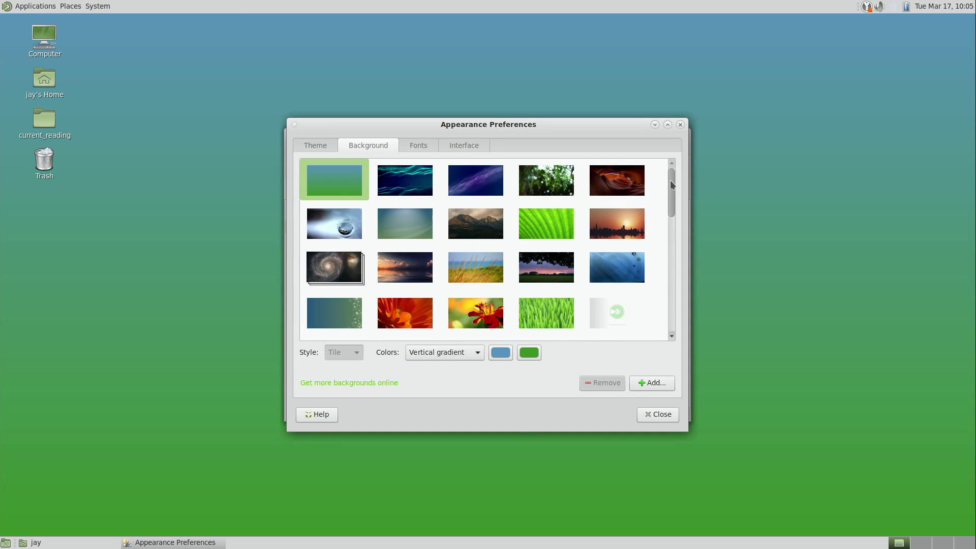
pyautogui.moveTo(671, 184); pyautogui.dragTo(670, 227)
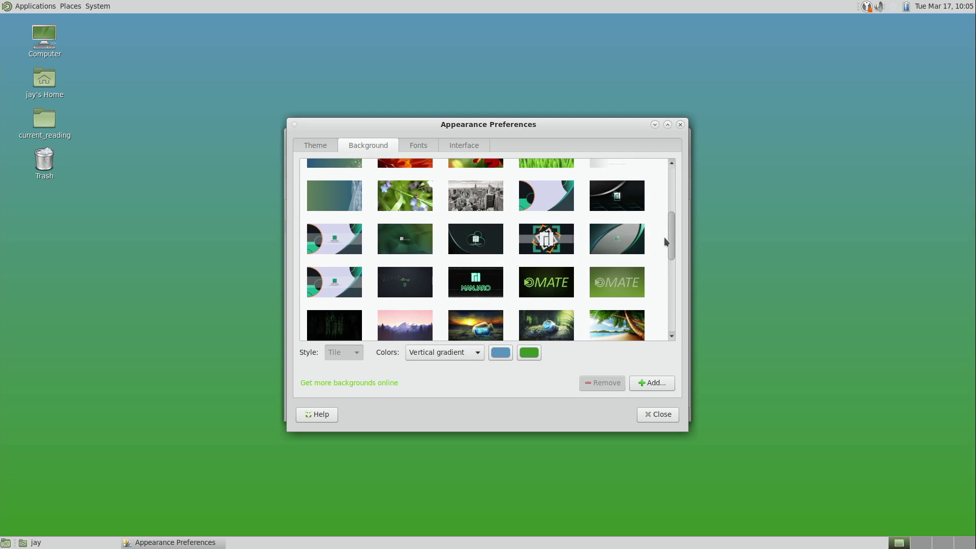
pyautogui.moveTo(674, 238); pyautogui.dragTo(684, 177)
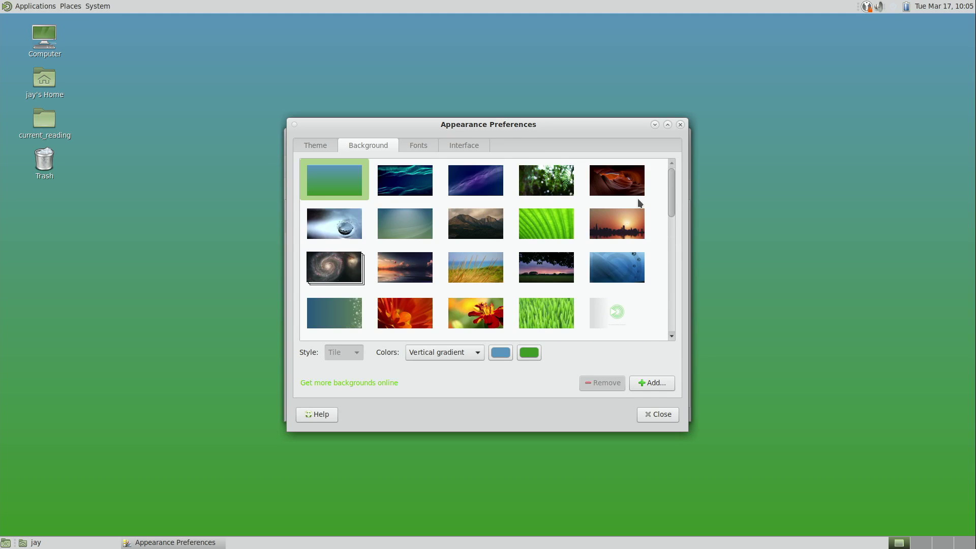
pyautogui.click(340, 271)
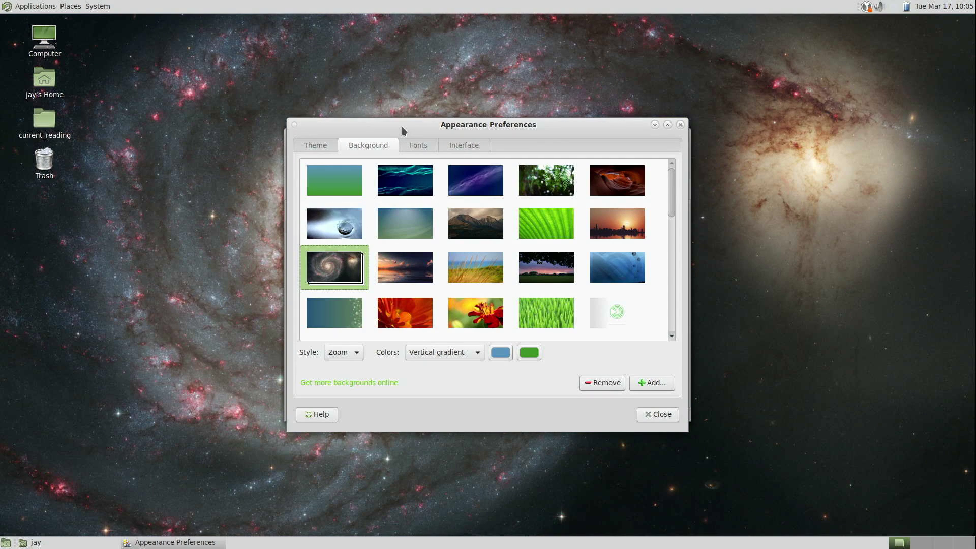
# Nudge the Appearance Preferences window left and switch to the second workspace
pyautogui.moveTo(402, 131); pyautogui.dragTo(395, 133)
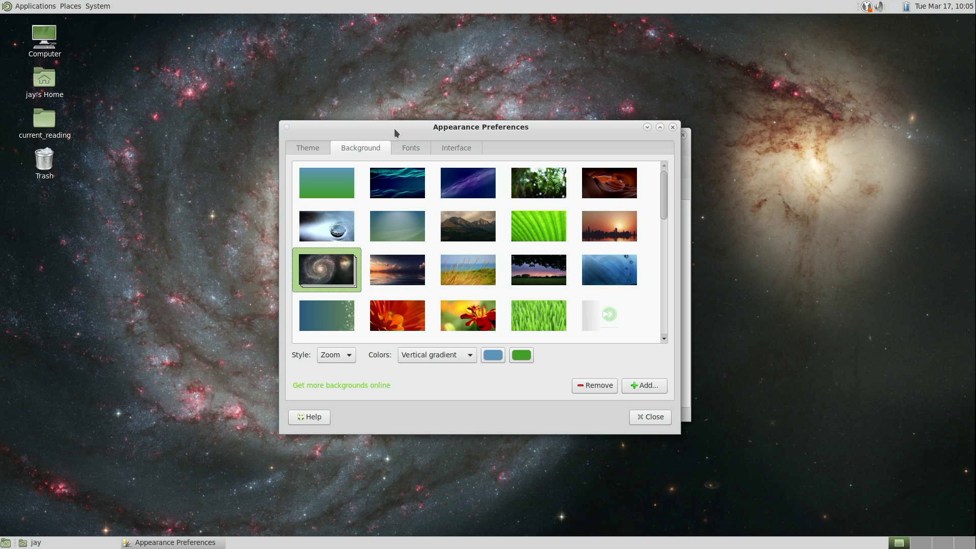
pyautogui.hotkey('ctrl', 'alt', 'Right')
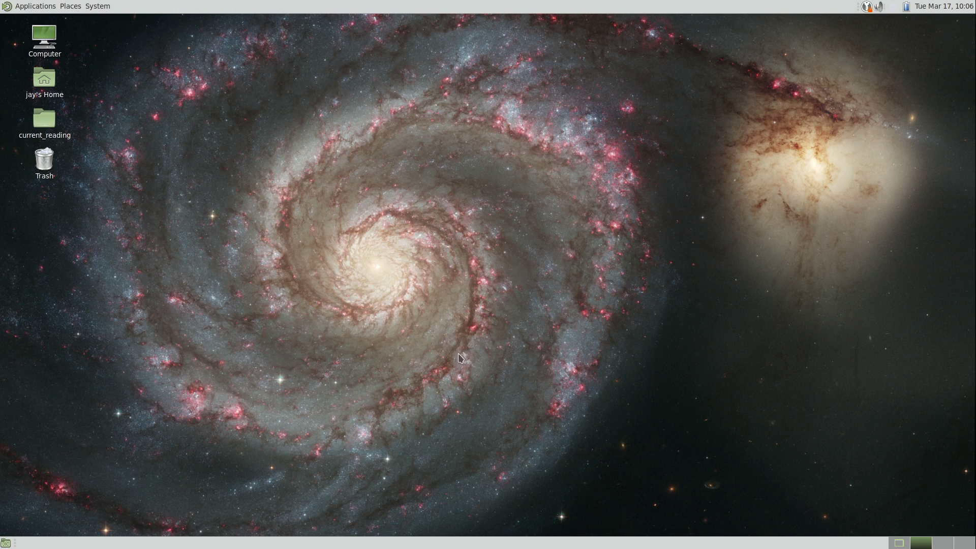
pyautogui.rightClick(451, 262)
# Reopen the desktop background settings and bring up the Theme list (Custom, Arc, BlackMATE, Menta)
pyautogui.click(502, 375)
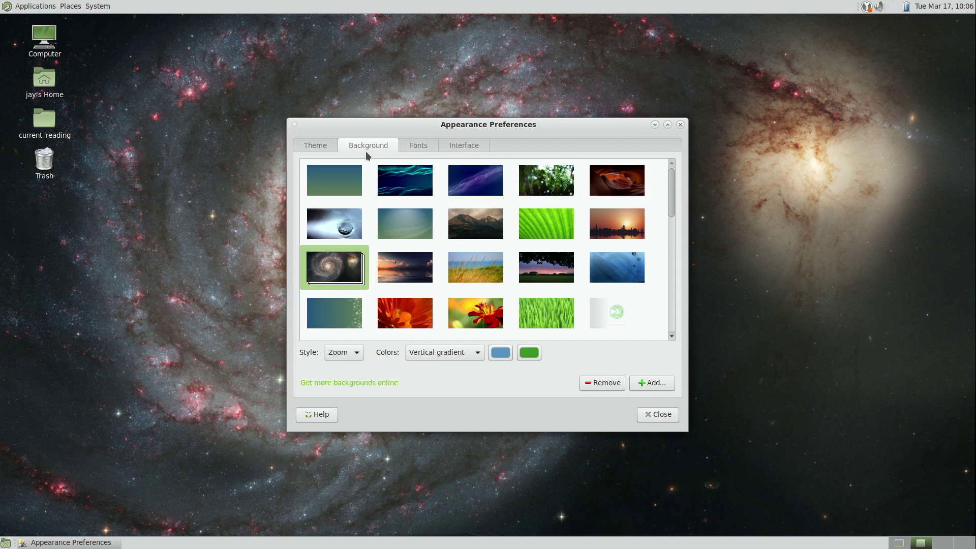
pyautogui.rightClick(166, 138)
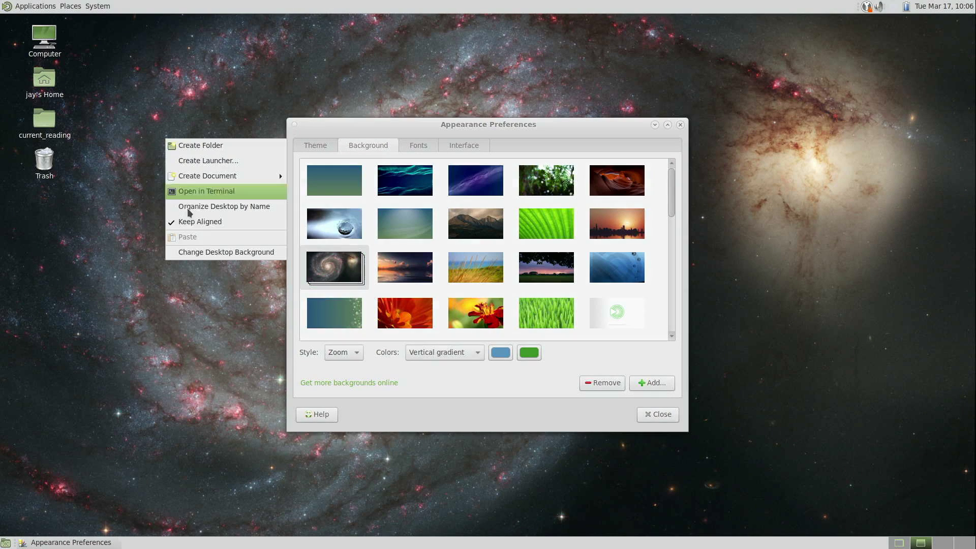
pyautogui.click(207, 314)
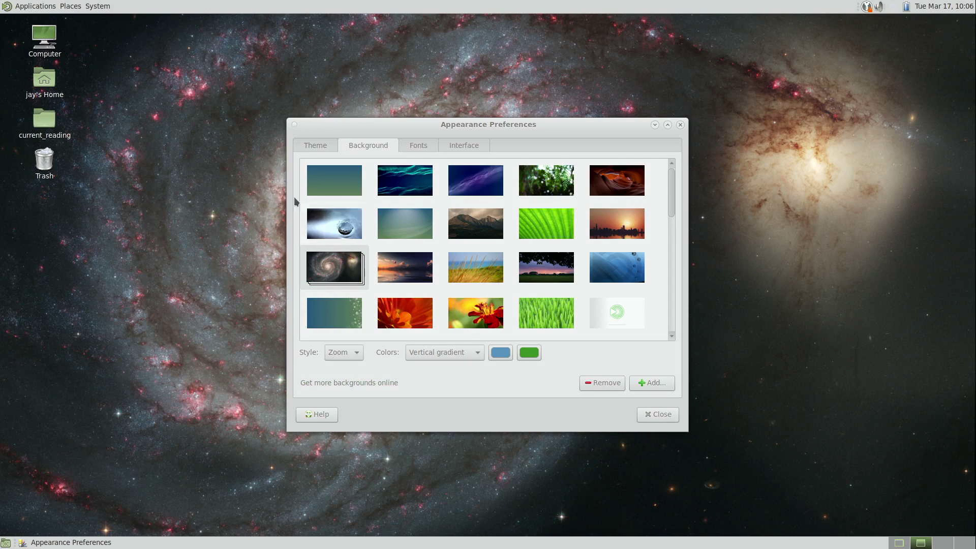
pyautogui.click(316, 145)
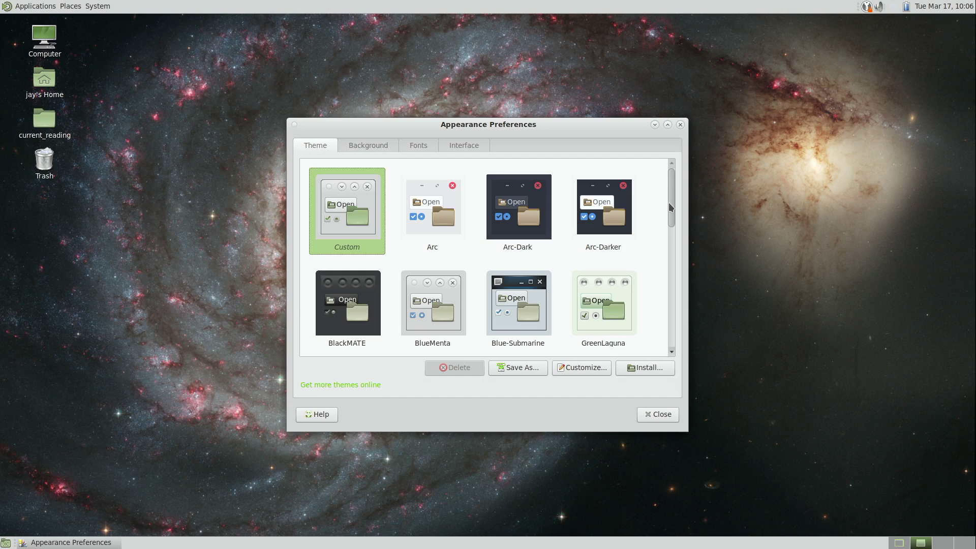
pyautogui.moveTo(670, 200); pyautogui.dragTo(673, 168)
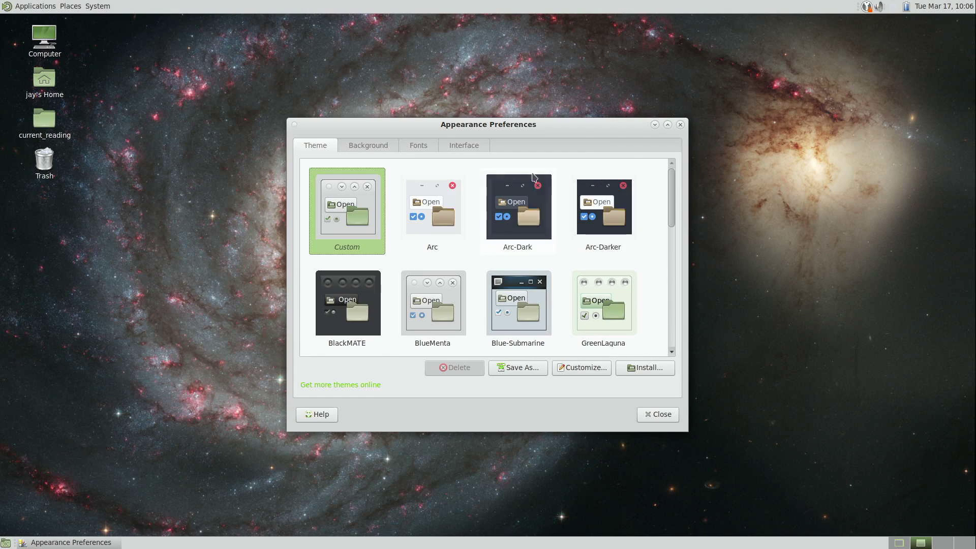
# Try out the BlueMenta, GreenLaguna, Menta and BlackMATE themes
pyautogui.click(428, 311)
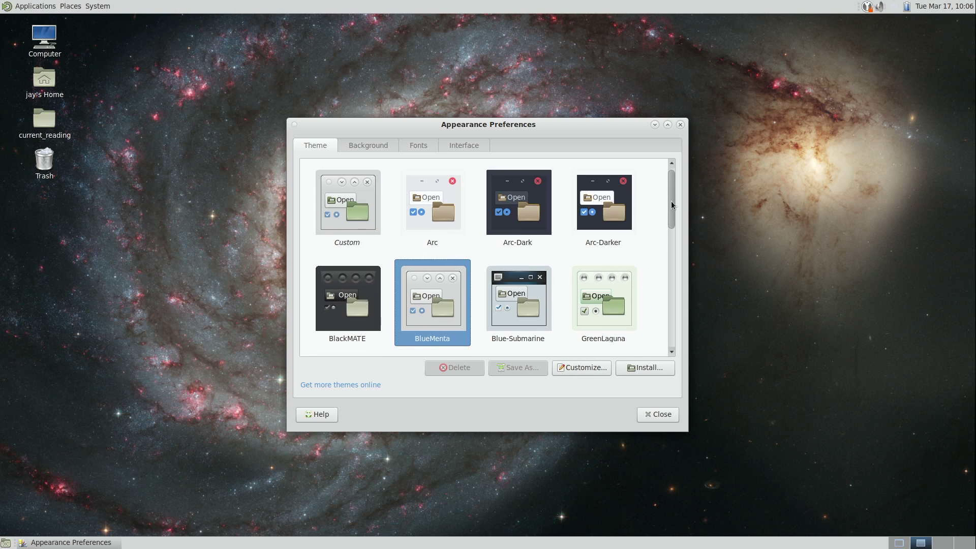
pyautogui.scroll(-3, 671, 201)
pyautogui.click(606, 230)
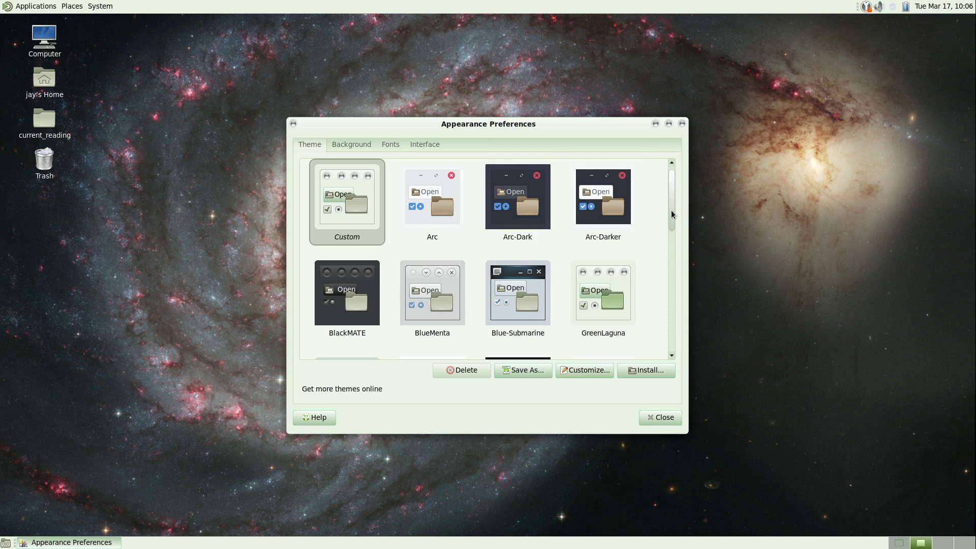
pyautogui.moveTo(671, 212); pyautogui.dragTo(675, 157)
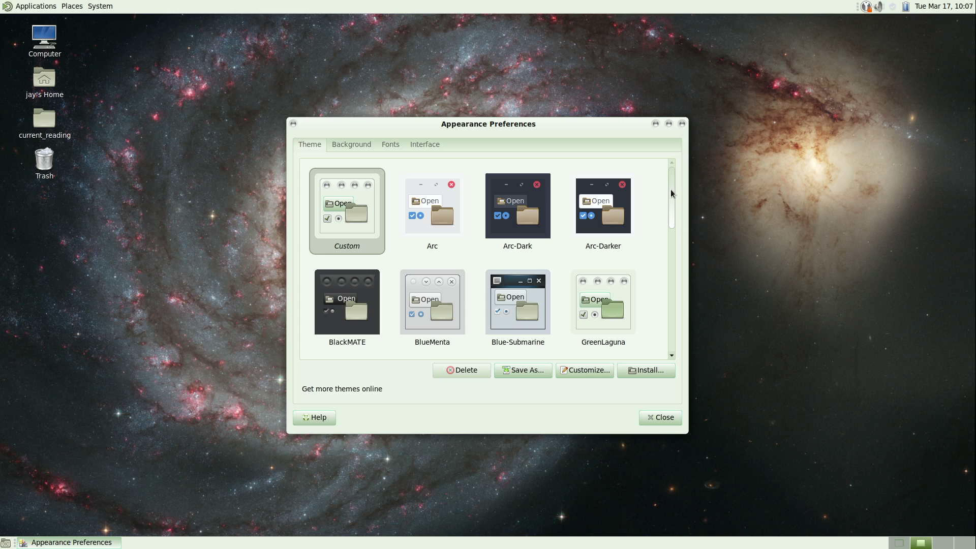
pyautogui.moveTo(671, 194); pyautogui.dragTo(693, 354)
pyautogui.click(326, 300)
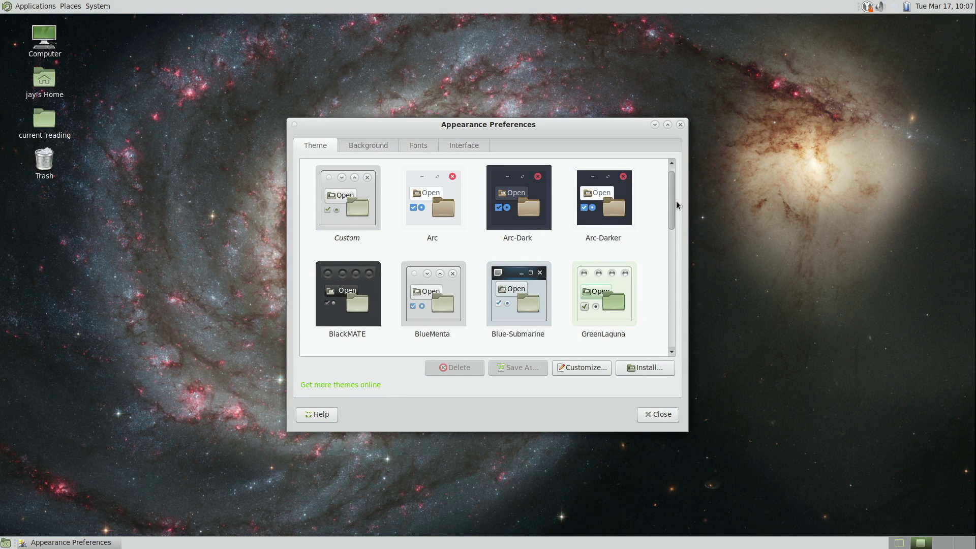
pyautogui.click(365, 305)
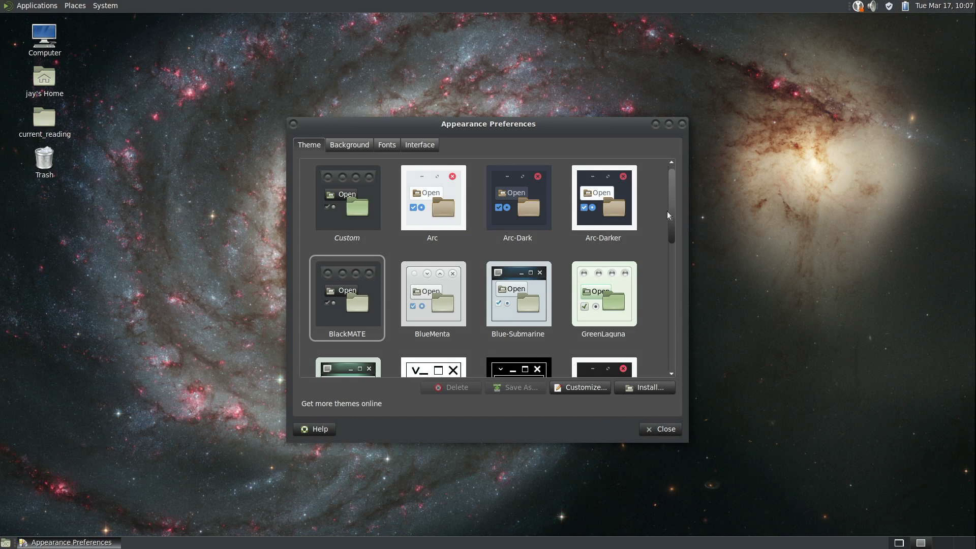
# Reapply the Menta theme, close Appearance Preferences, and switch workspace with Ctrl+Alt+Left
pyautogui.moveTo(670, 201)
pyautogui.mouseDown()
pyautogui.moveTo(674, 304)
pyautogui.moveTo(677, 184)
pyautogui.mouseUp()
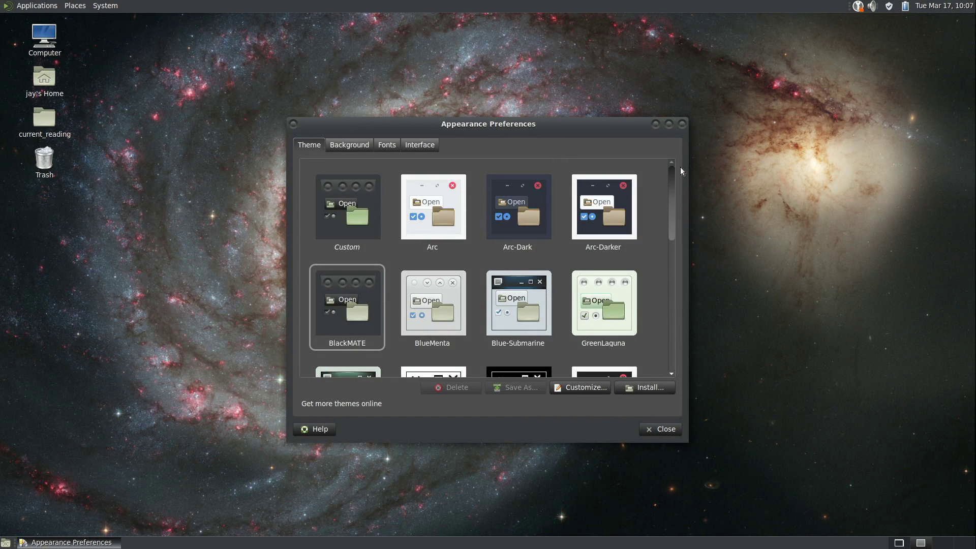
pyautogui.scroll(-10, 649, 212)
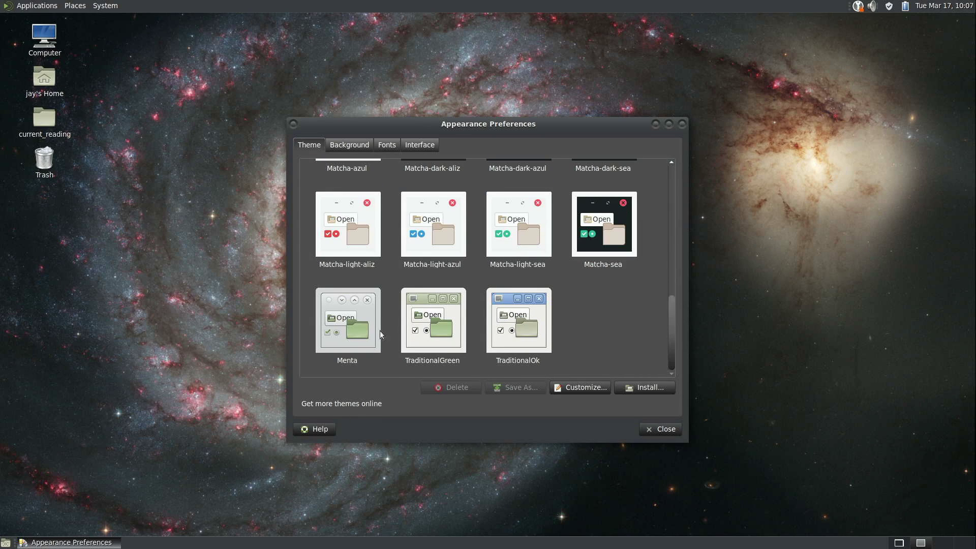
pyautogui.click(359, 325)
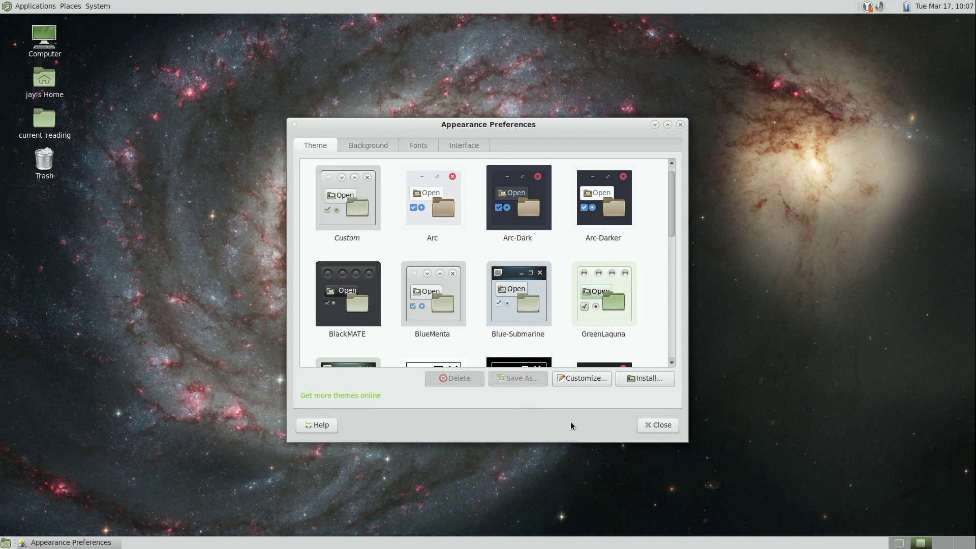
pyautogui.click(660, 425)
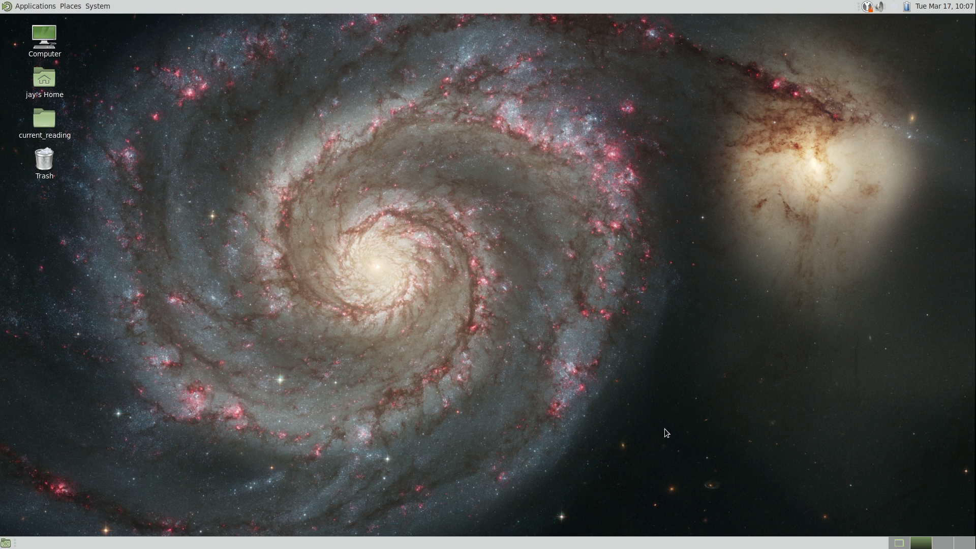
pyautogui.hotkey('ctrl', 'alt', 'Left')
pyautogui.hotkey('ctrl', 'alt', 'Right')
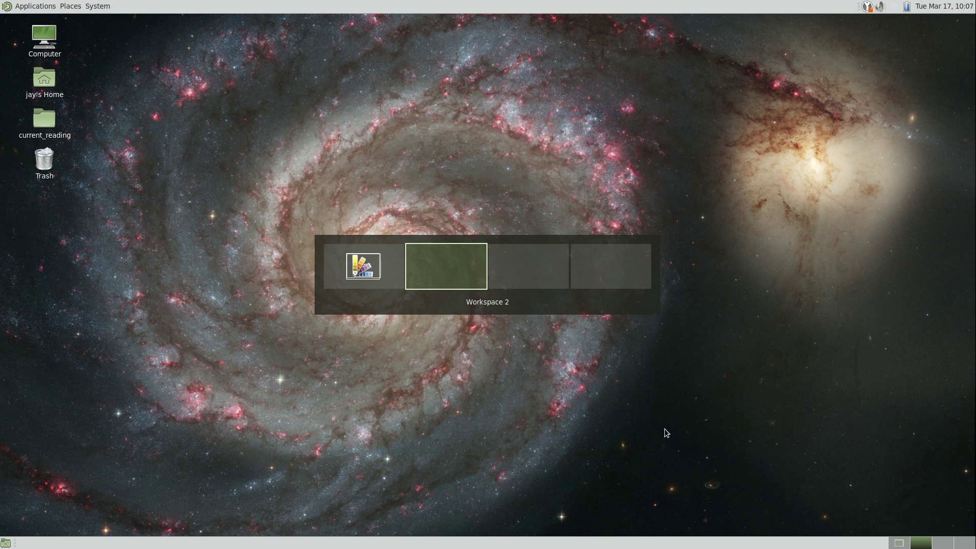
pyautogui.hotkey('ctrl', 'alt', 'Right')
pyautogui.hotkey('ctrl', 'alt', 'Left')
pyautogui.hotkey('ctrl', 'alt', 'Left')
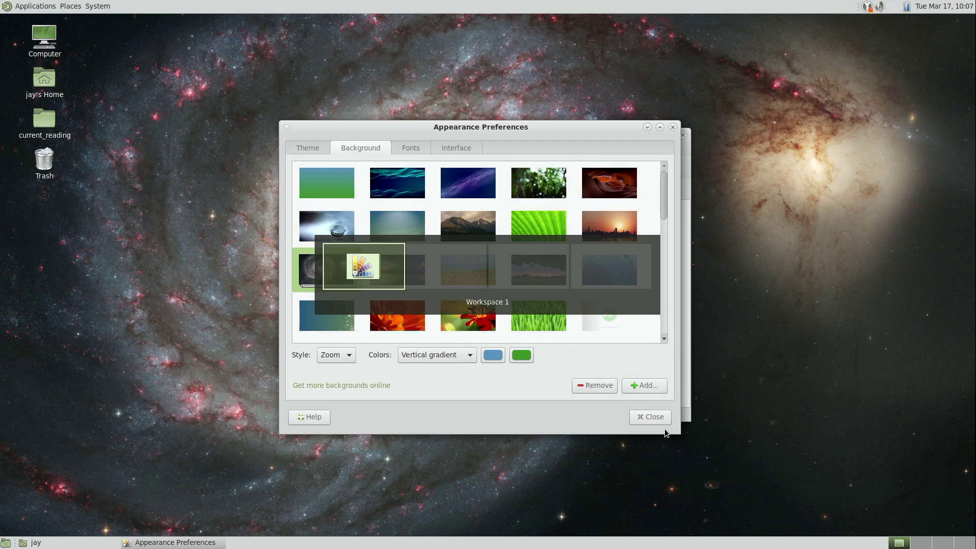
pyautogui.hotkey('ctrl', 'alt', 'Right')
pyautogui.hotkey('ctrl', 'alt', 'Right')
pyautogui.hotkey('ctrl', 'alt', 'Right')
pyautogui.hotkey('ctrl', 'alt', 'Left')
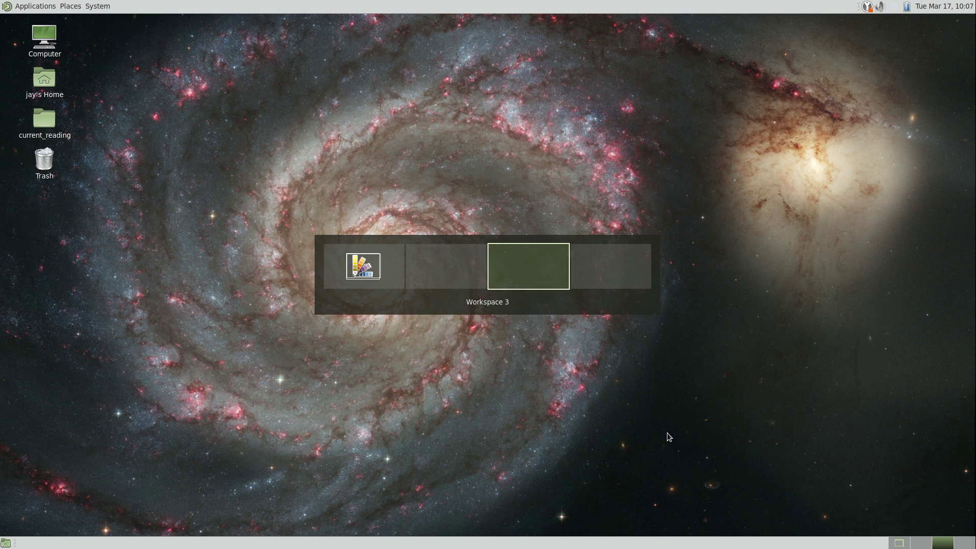
pyautogui.hotkey('ctrl', 'alt', 'Left')
pyautogui.hotkey('ctrl', 'alt', 'Left')
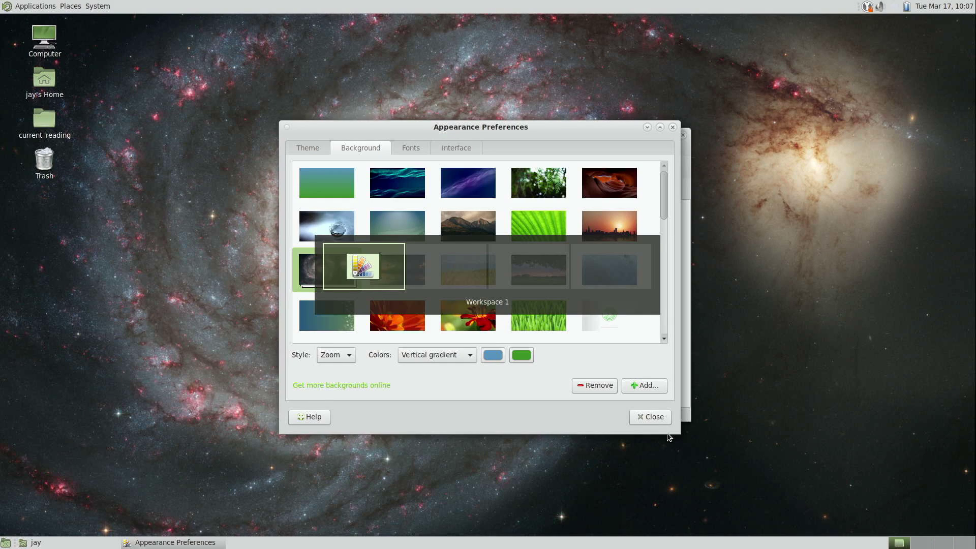
pyautogui.hotkey('ctrl', 'alt', 'Right')
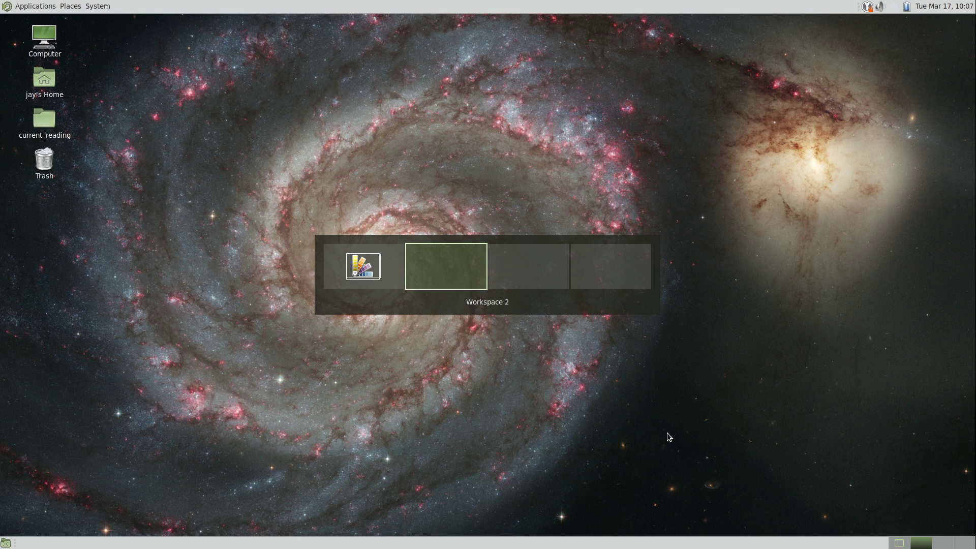
pyautogui.hotkey('ctrl', 'alt', 'Right')
pyautogui.hotkey('ctrl', 'alt', 'Right')
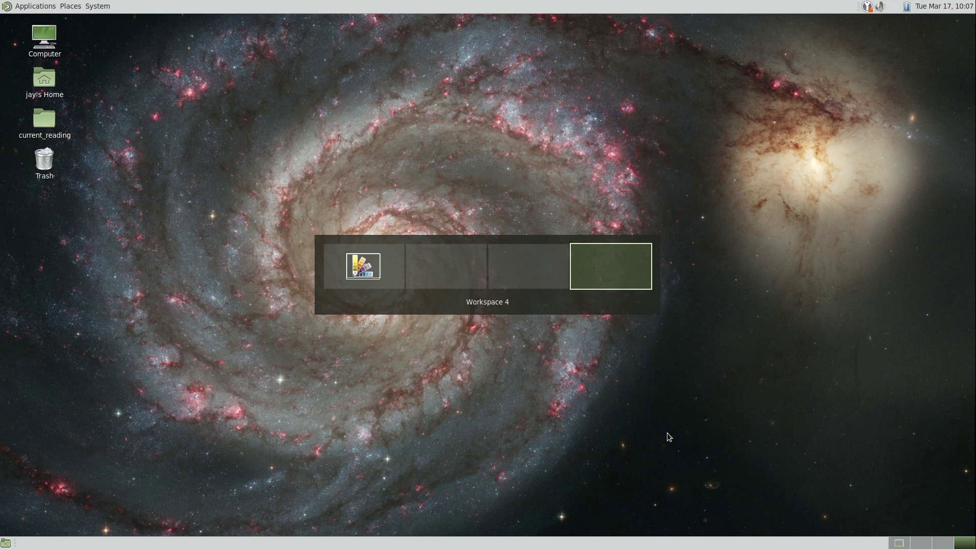
pyautogui.hotkey('ctrl', 'alt', 'Left')
pyautogui.hotkey('ctrl', 'alt', 'Left')
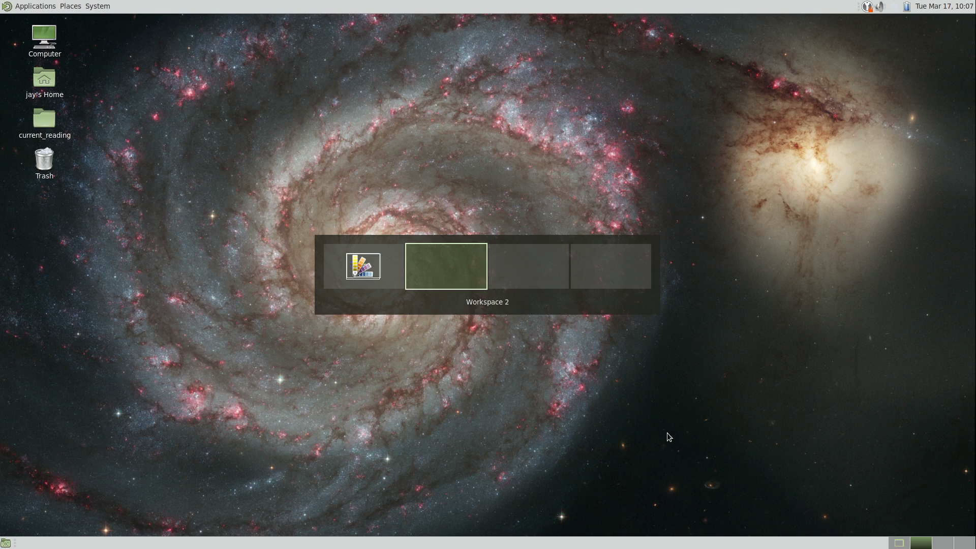
pyautogui.hotkey('ctrl', 'alt', 'Left')
# In Workspace Switcher Preferences, raise the workspace count, then bring it back down to 4
pyautogui.rightClick(948, 548)
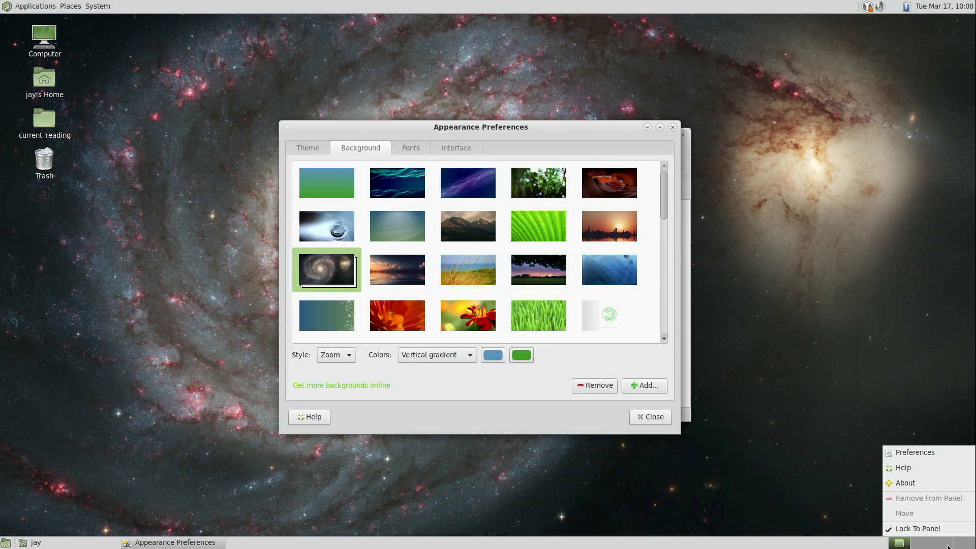
pyautogui.click(928, 453)
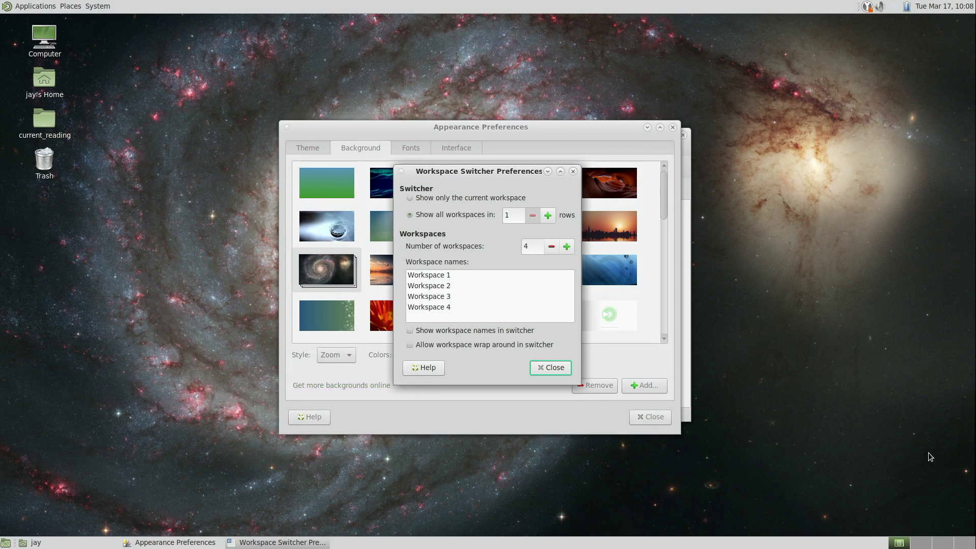
pyautogui.click(566, 247)
pyautogui.click(567, 246)
pyautogui.click(566, 247)
pyautogui.click(567, 246)
pyautogui.click(566, 247)
pyautogui.click(567, 246)
pyautogui.click(567, 246)
pyautogui.click(566, 247)
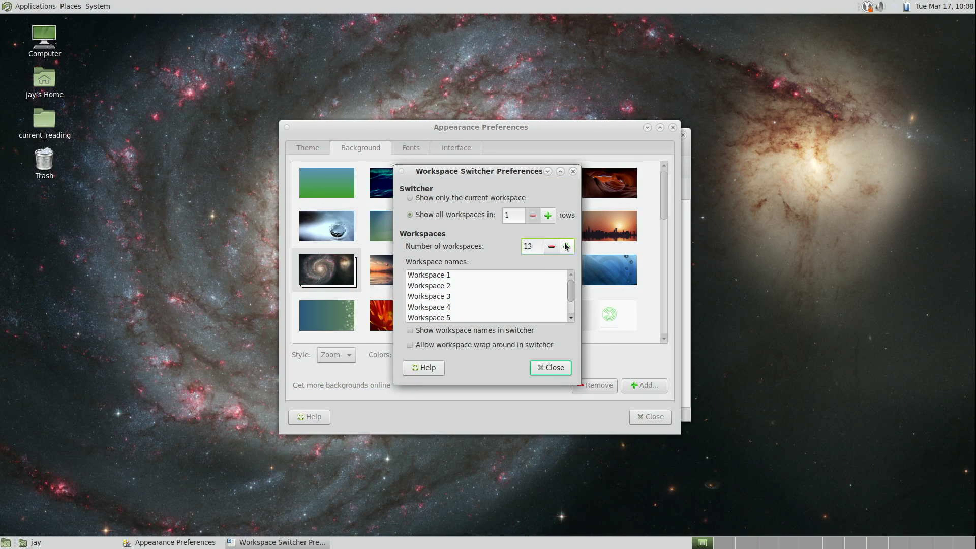
pyautogui.click(567, 247)
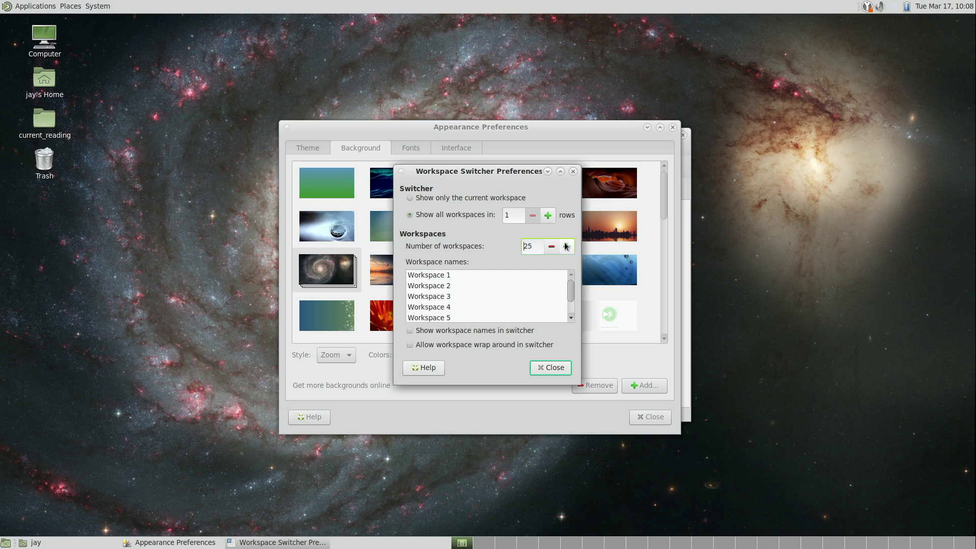
pyautogui.click(567, 246)
pyautogui.moveTo(552, 248); pyautogui.dragTo(552, 248)
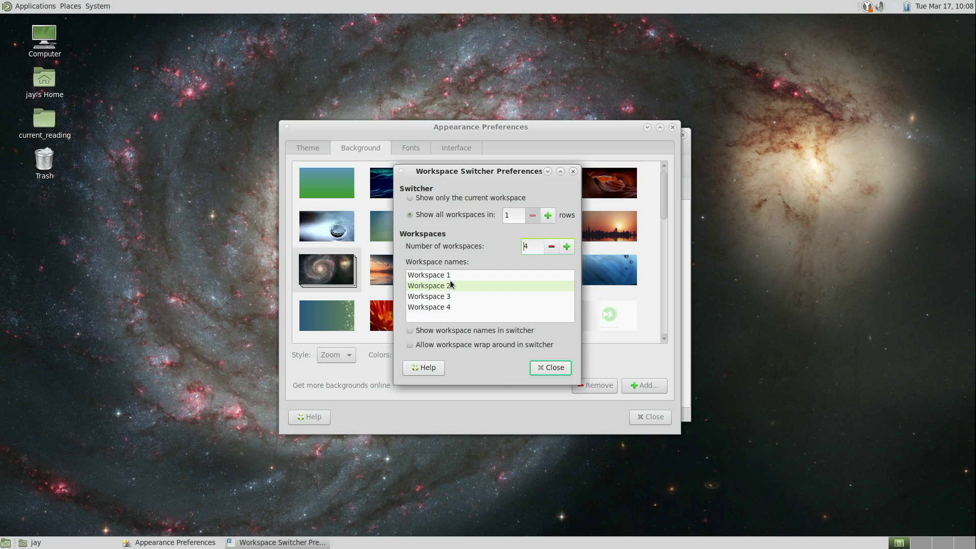
pyautogui.click(429, 275)
# Rename workspaces 1 and 2 to 'e-mail' and 'browsing' and enable Show workspace names in switcher
pyautogui.click(444, 275)
pyautogui.write('e')
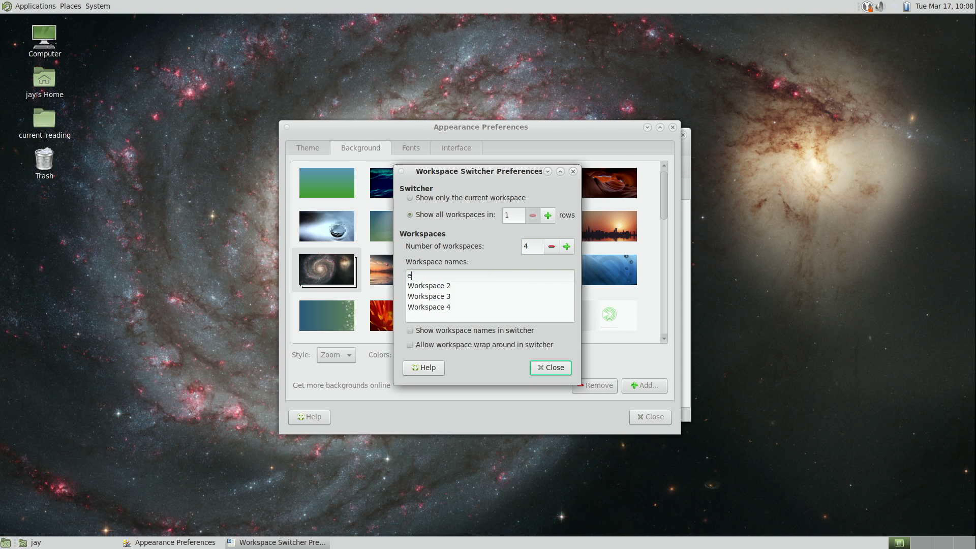
pyautogui.write('-mail')
pyautogui.click(447, 286)
pyautogui.click(447, 287)
pyautogui.write('brow')
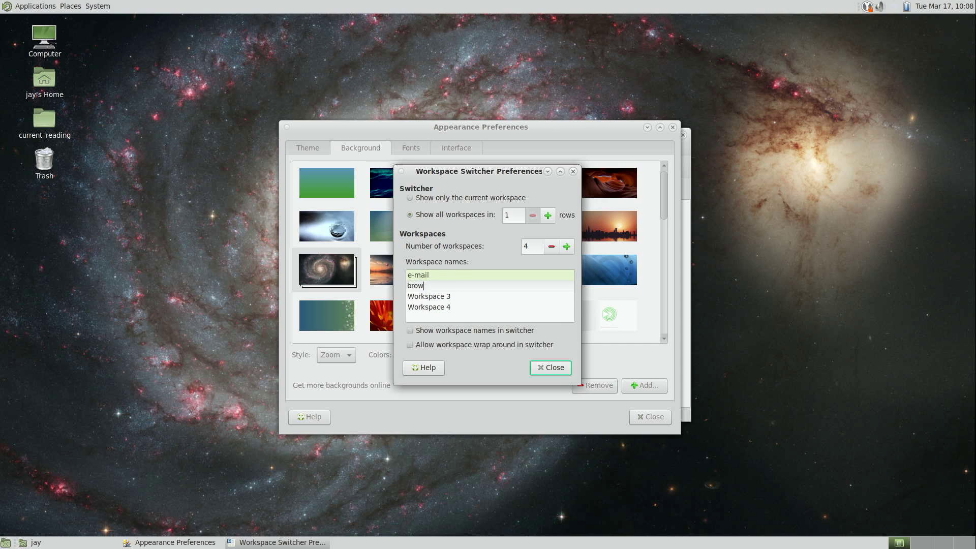
pyautogui.write('sing')
pyautogui.click(450, 296)
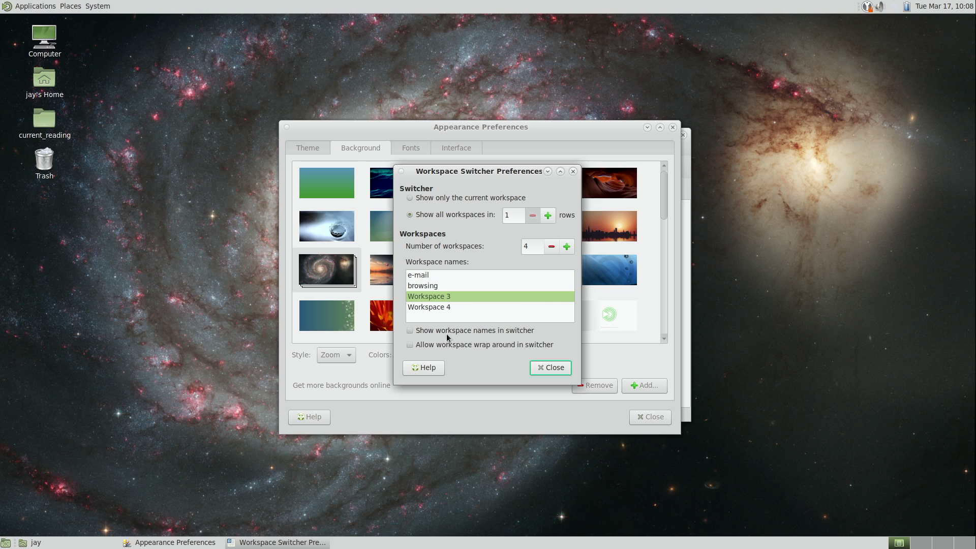
pyautogui.click(431, 336)
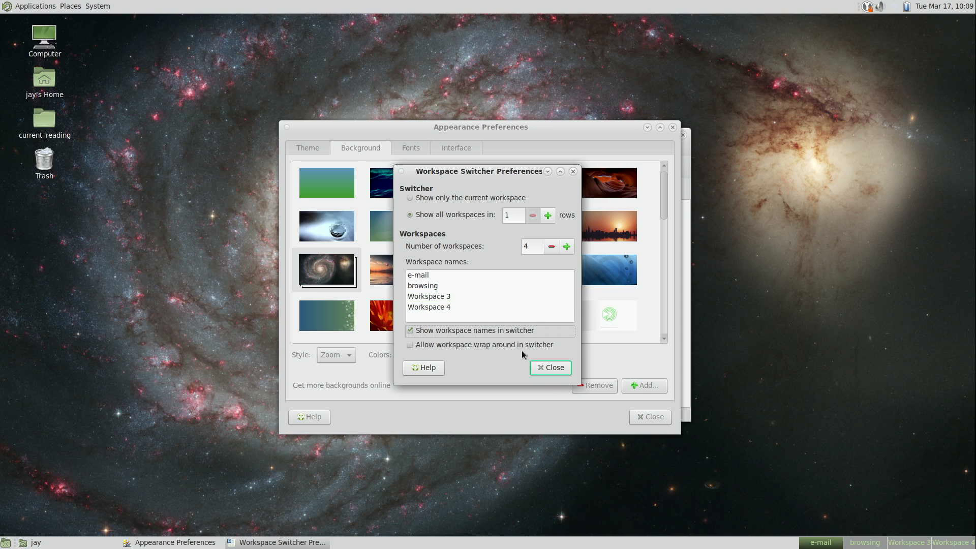
# Close the Workspace Switcher and Appearance preference dialogs and the home folder window
pyautogui.click(548, 369)
pyautogui.click(636, 422)
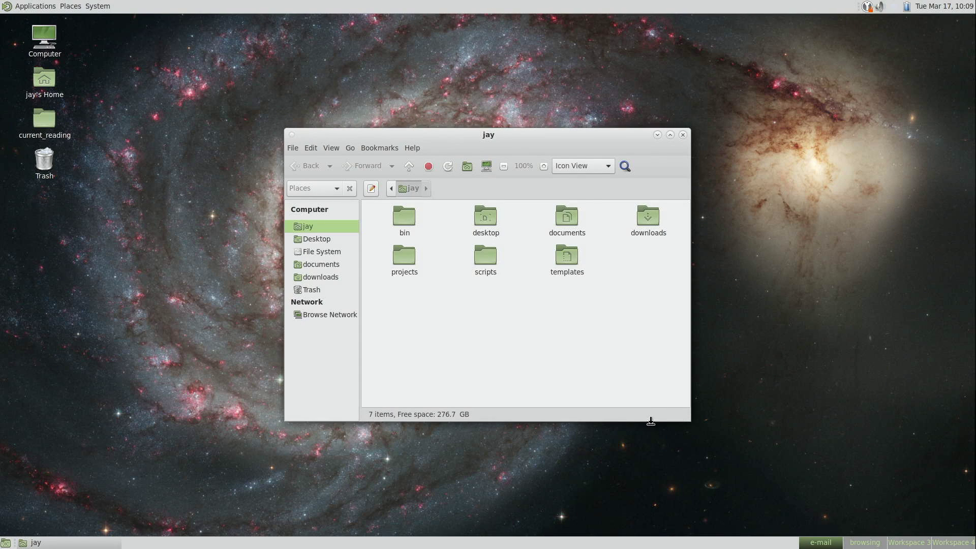
pyautogui.click(683, 134)
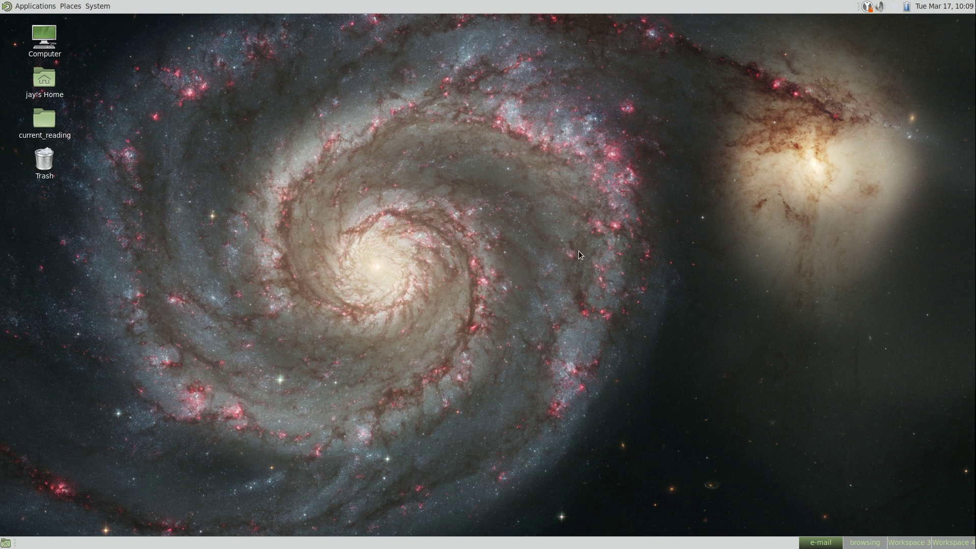
# Launch MATE System Monitor from Applications > System Tools and centre it on screen
pyautogui.click(30, 6)
pyautogui.moveTo(57, 147)
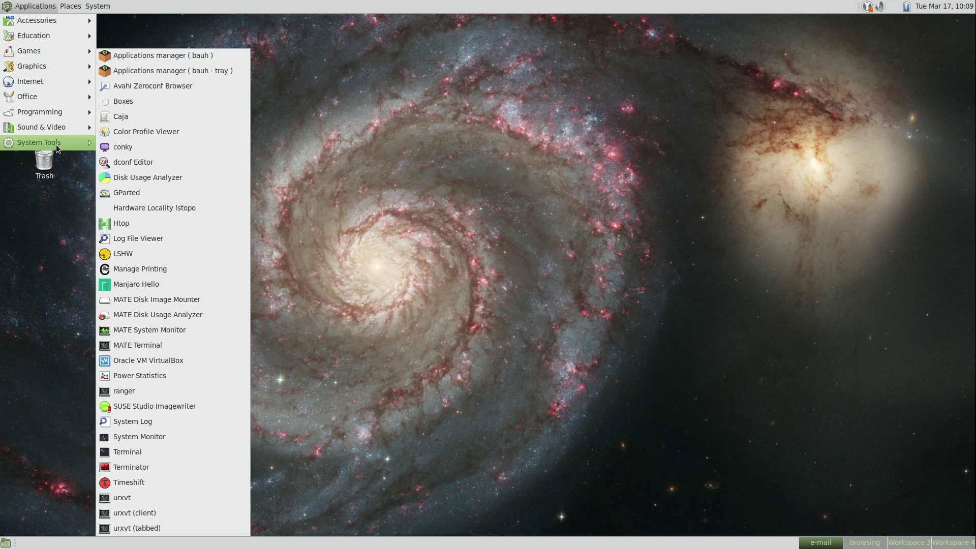
pyautogui.click(170, 332)
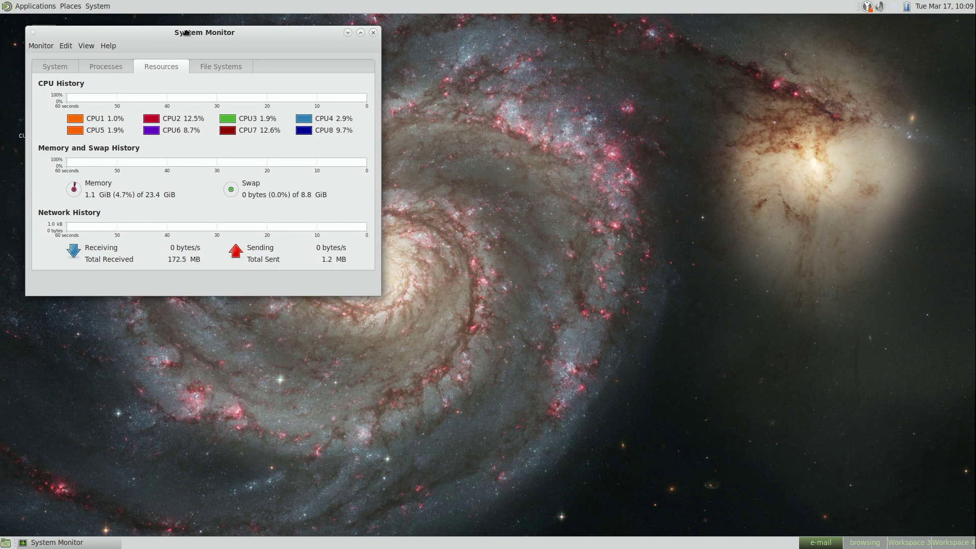
pyautogui.moveTo(182, 30); pyautogui.dragTo(451, 149)
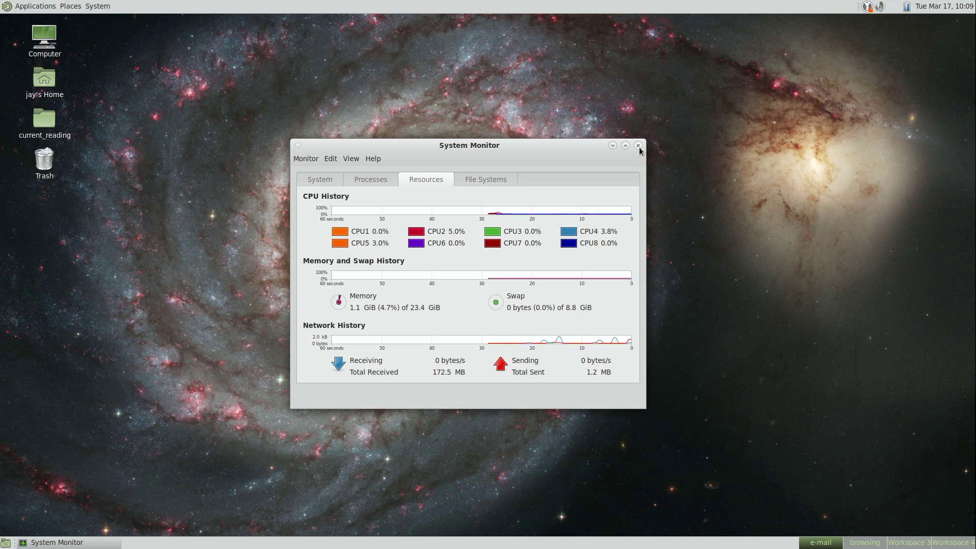
# Open the Home and Computer Caja windows and arrange them side by side
pyautogui.doubleClick(44, 79)
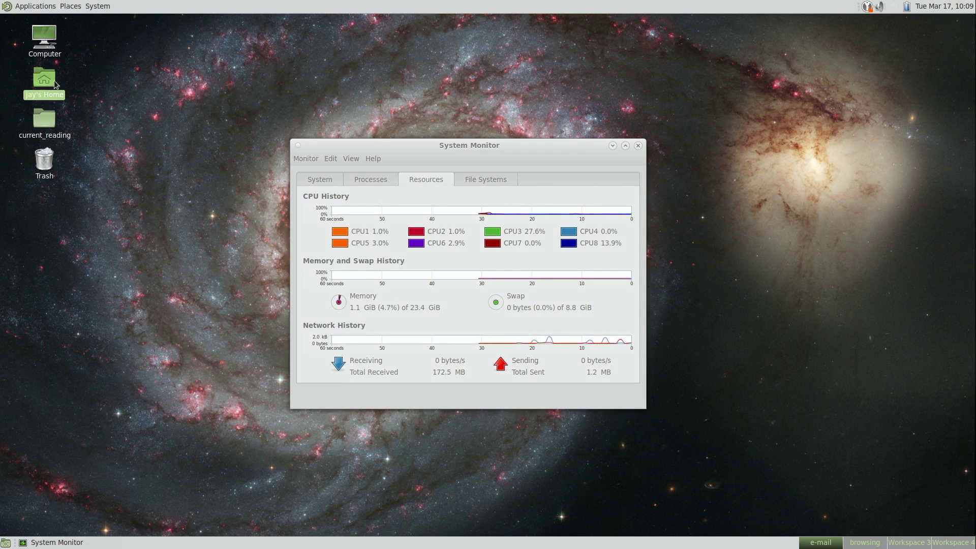
pyautogui.moveTo(359, 140); pyautogui.dragTo(515, 68)
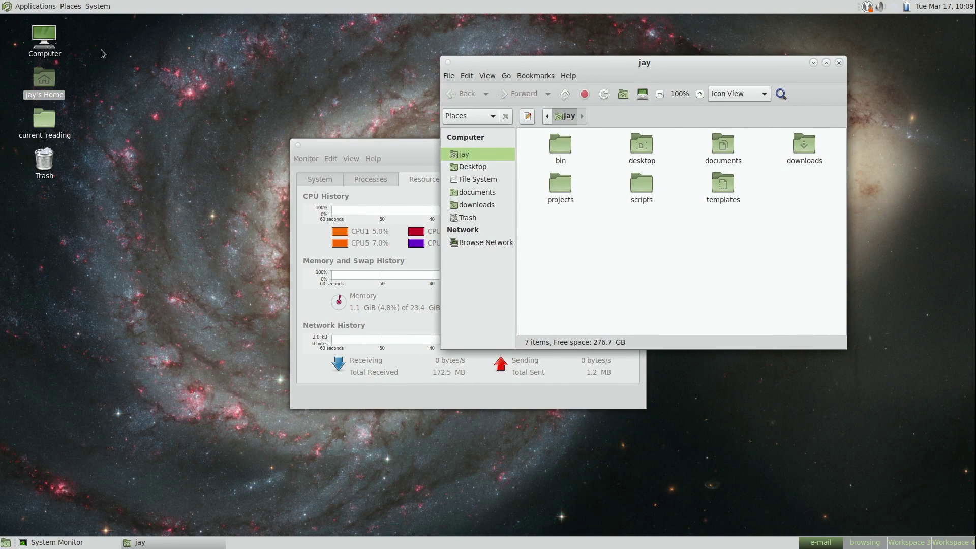
pyautogui.doubleClick(44, 37)
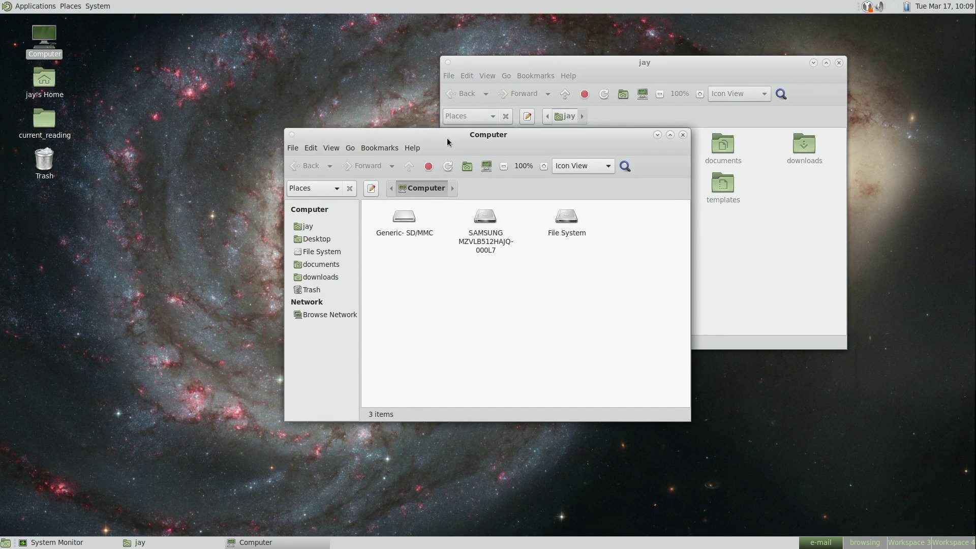
pyautogui.moveTo(447, 138); pyautogui.dragTo(211, 160)
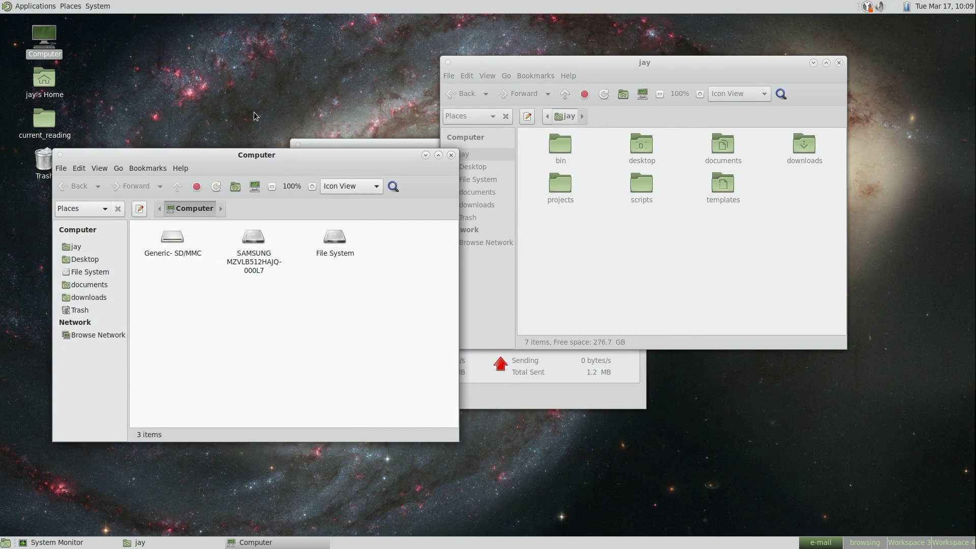
# Cycle through the open windows with Alt+Tab
pyautogui.hotkey('alt', 'Tab')
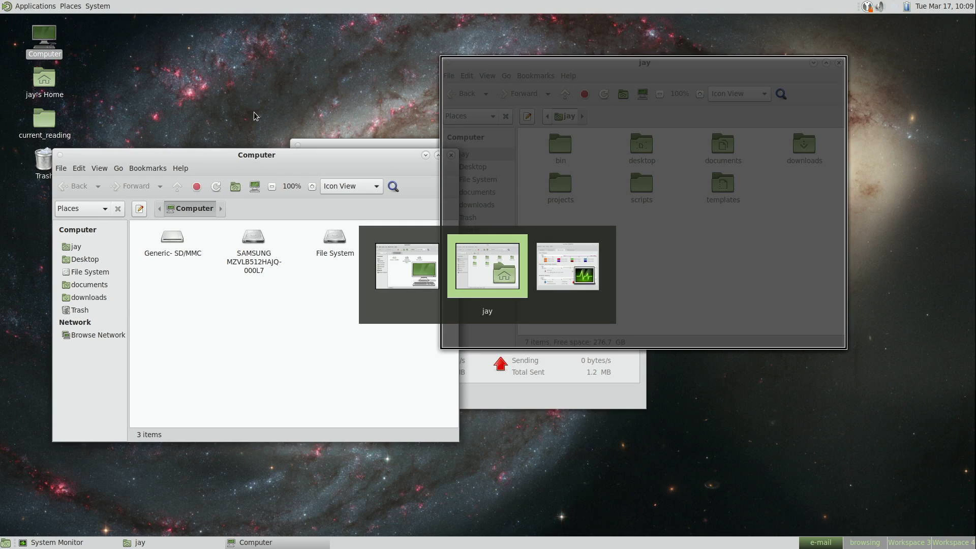
pyautogui.hotkey('alt', 'Tab')
pyautogui.hotkey('alt', 'Tab')
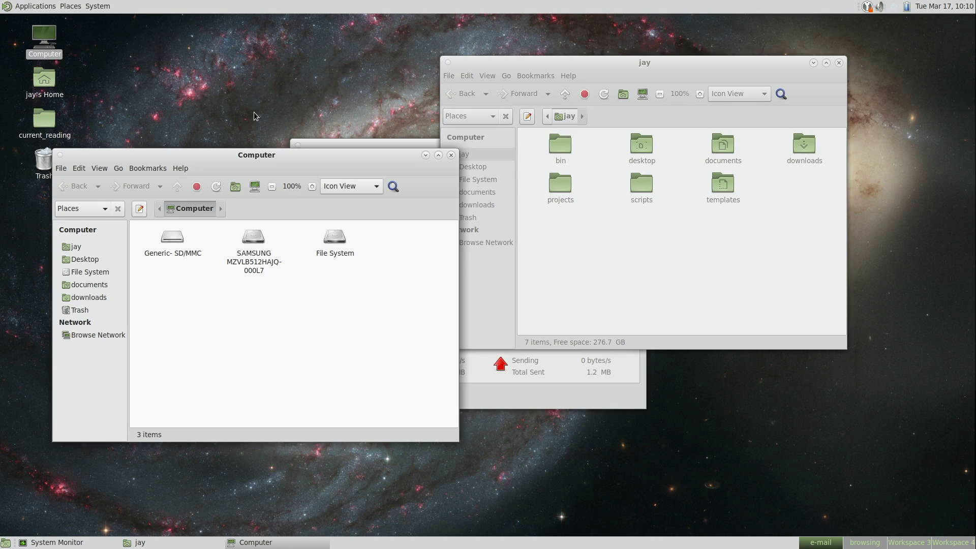
pyautogui.hotkey('alt', 'Tab')
pyautogui.hotkey('alt', 'Tab')
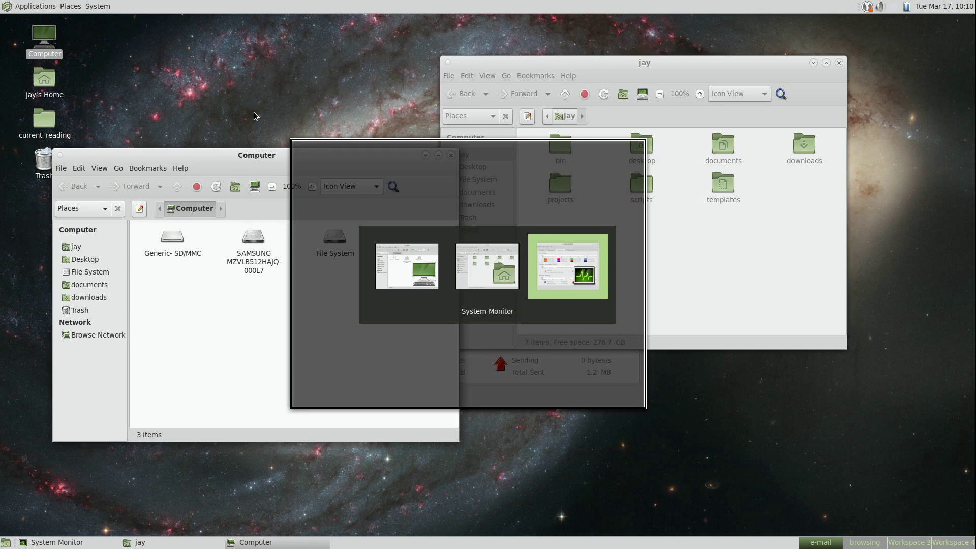
pyautogui.hotkey('alt', 'Tab')
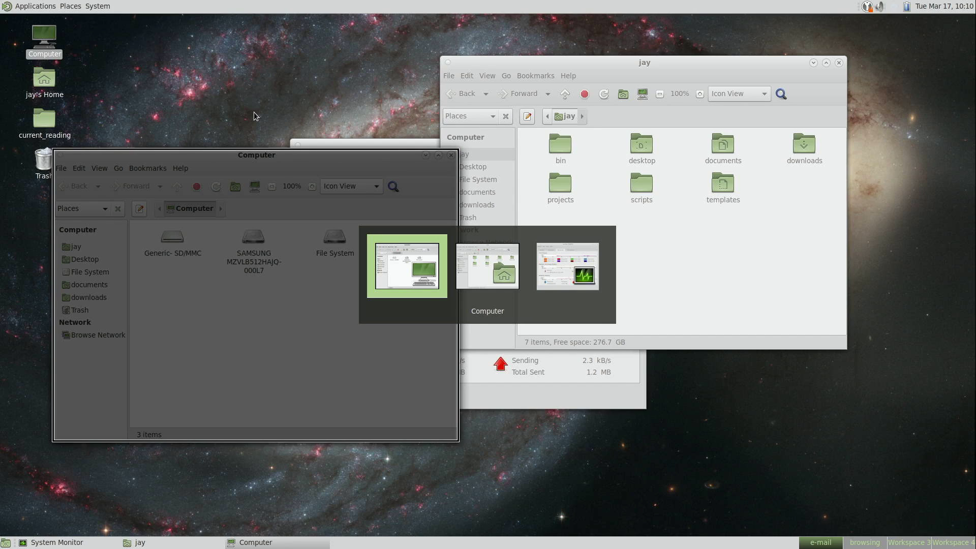
pyautogui.hotkey('alt', 'Tab')
pyautogui.hotkey('alt', 'Tab')
pyautogui.hotkey('alt', 'Tab')
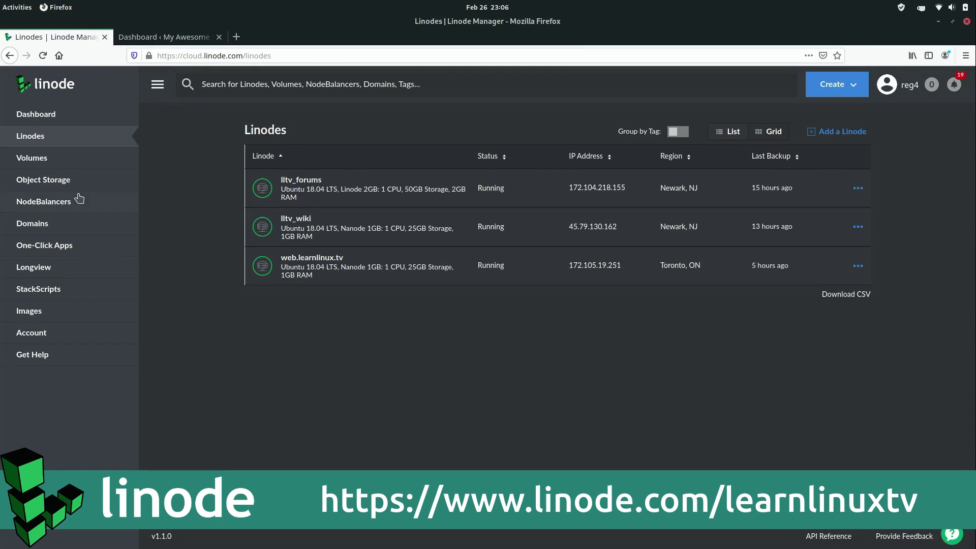
# Create an Object Storage bucket named veryimportantstuff in Newark, NJ
pyautogui.click(65, 183)
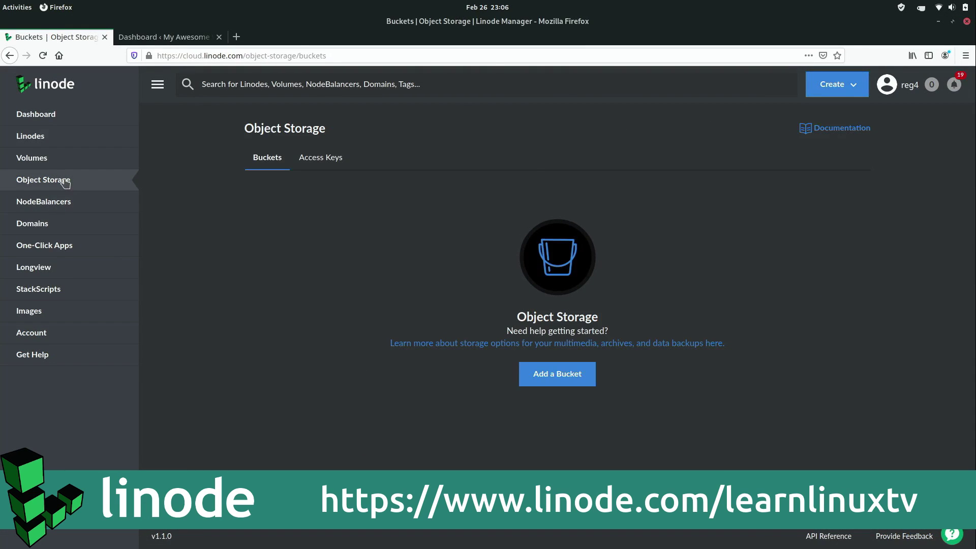
pyautogui.click(568, 375)
pyautogui.write('veryi')
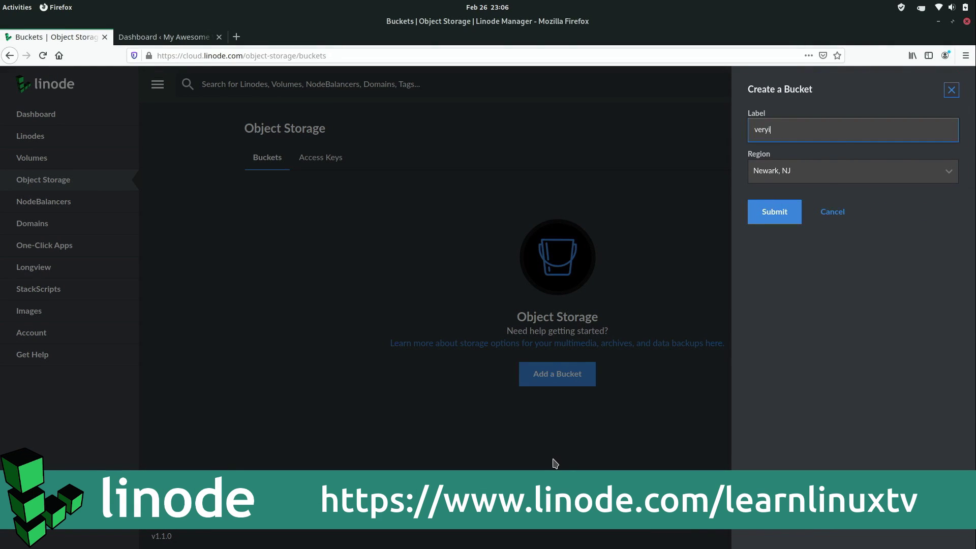
pyautogui.write('mportantstuff')
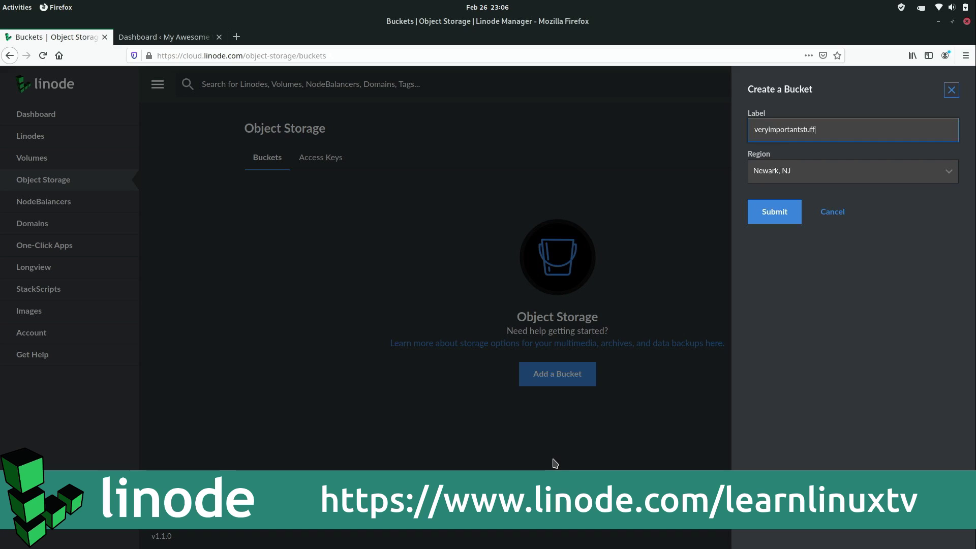
pyautogui.click(776, 213)
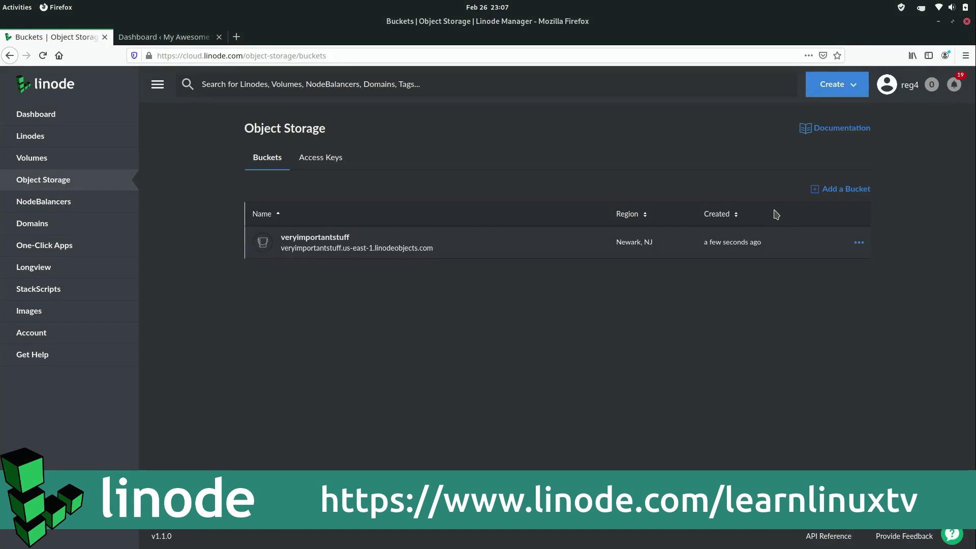
# Upload centos_08_managing_groups.mp4 from the home folder into the veryimportantstuff bucket
pyautogui.click(343, 243)
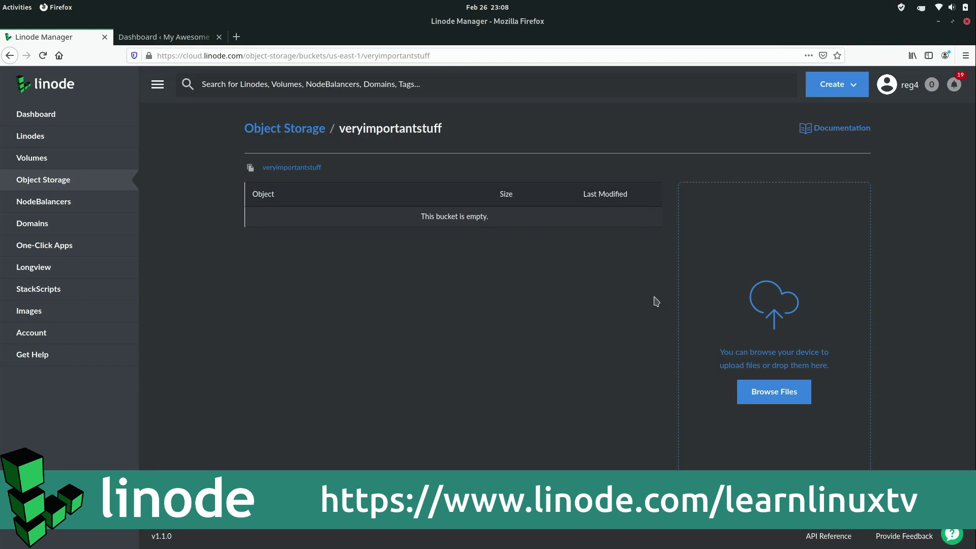
pyautogui.click(772, 397)
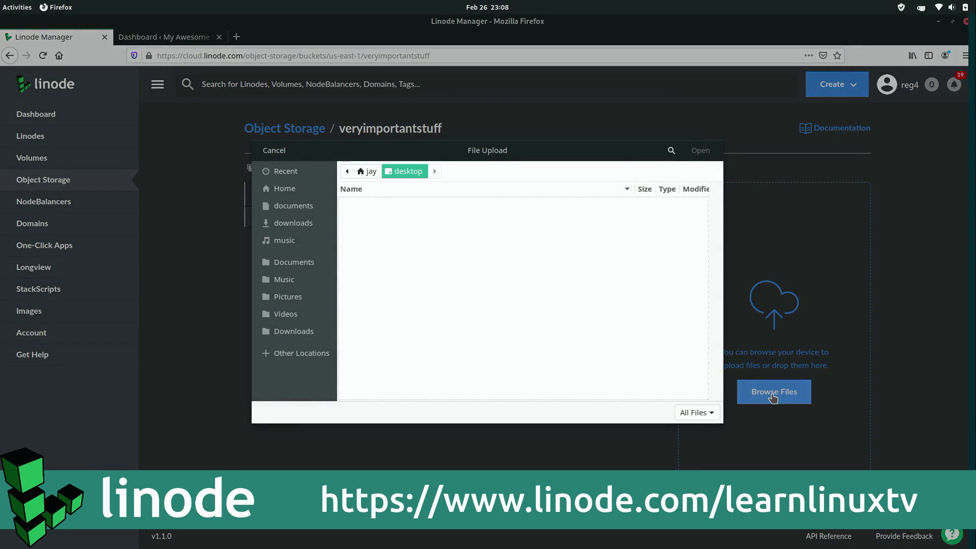
pyautogui.click(367, 172)
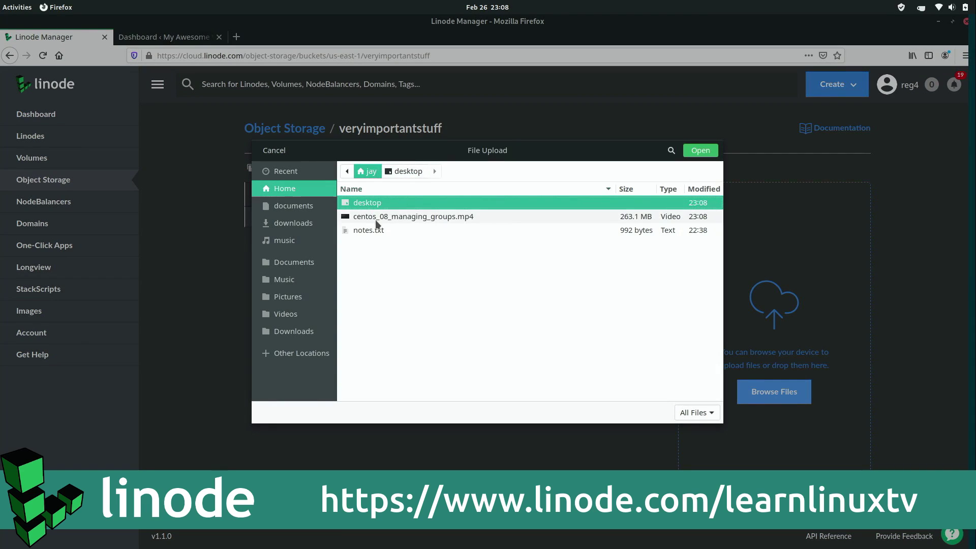
pyautogui.click(379, 218)
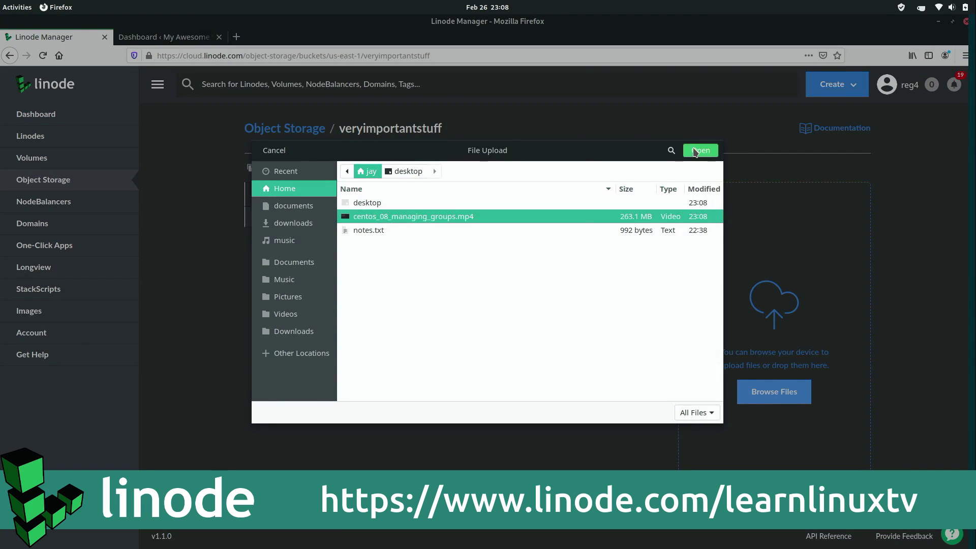
pyautogui.click(699, 152)
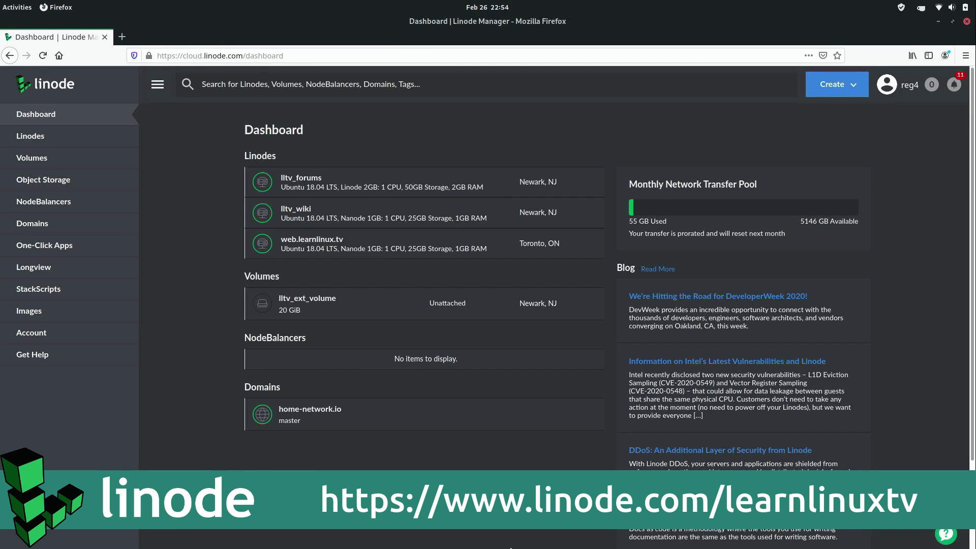
# Start a new Linode and choose Arch Linux as its image
pyautogui.click(831, 90)
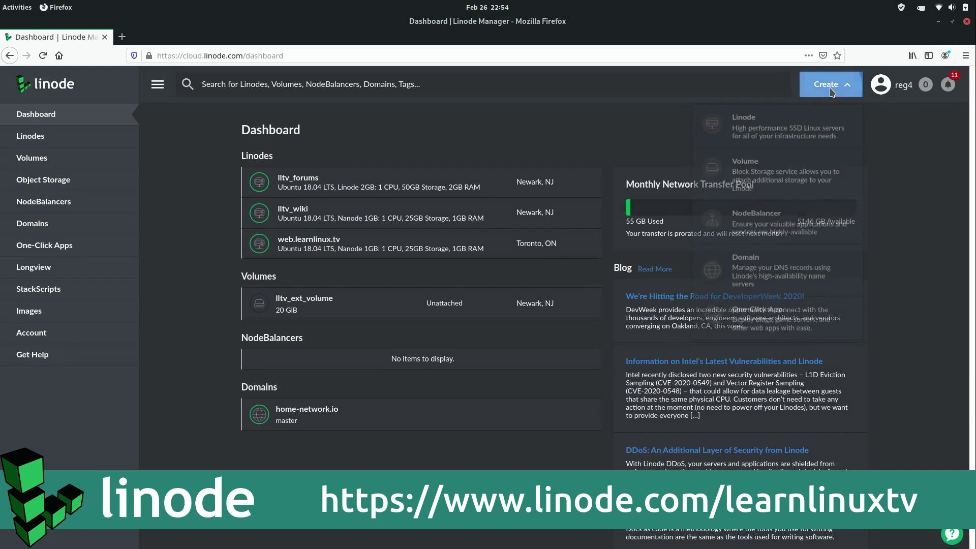
pyautogui.click(775, 136)
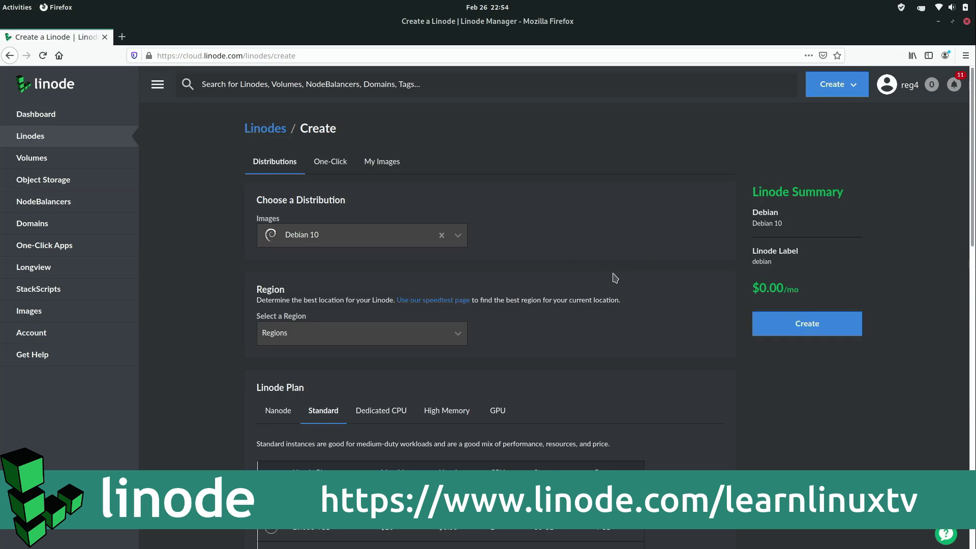
pyautogui.click(460, 234)
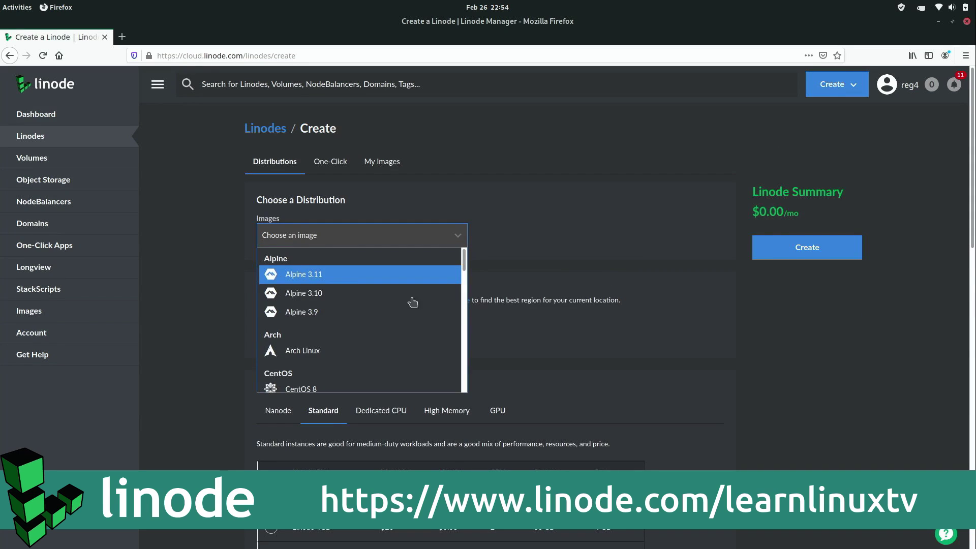
pyautogui.click(409, 350)
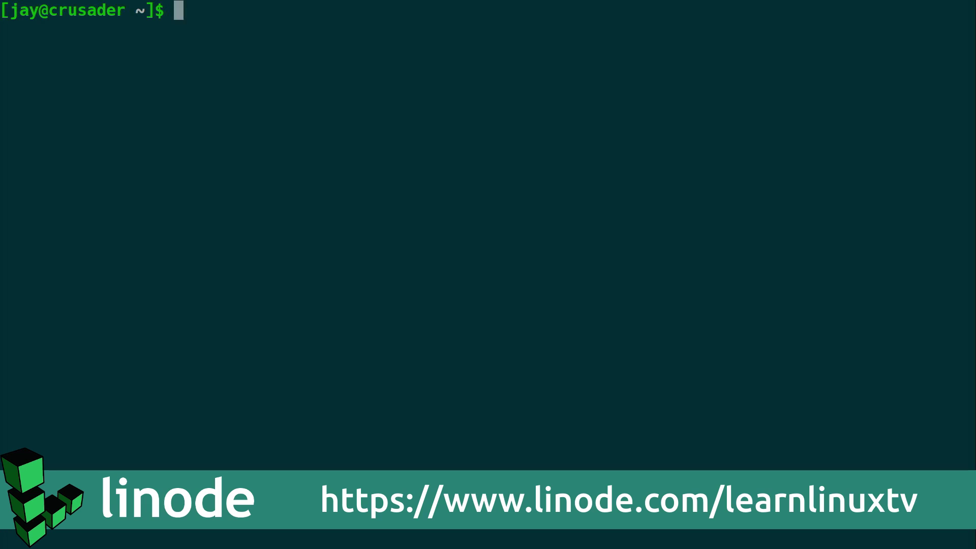
# SSH into 172.105.11.57 as root, accepting the host key and logging in
pyautogui.write('ssh root')
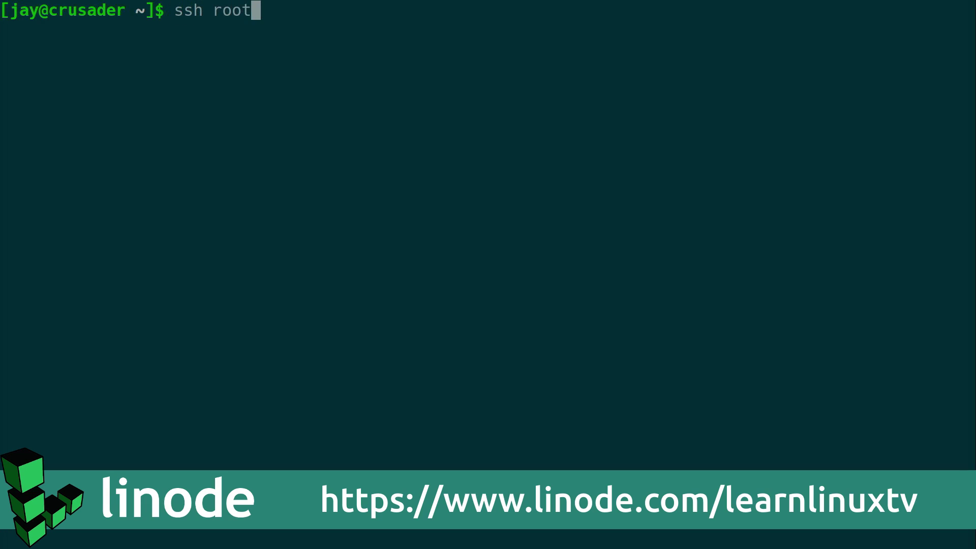
pyautogui.write('@172.105.11.57')
pyautogui.press('Return')
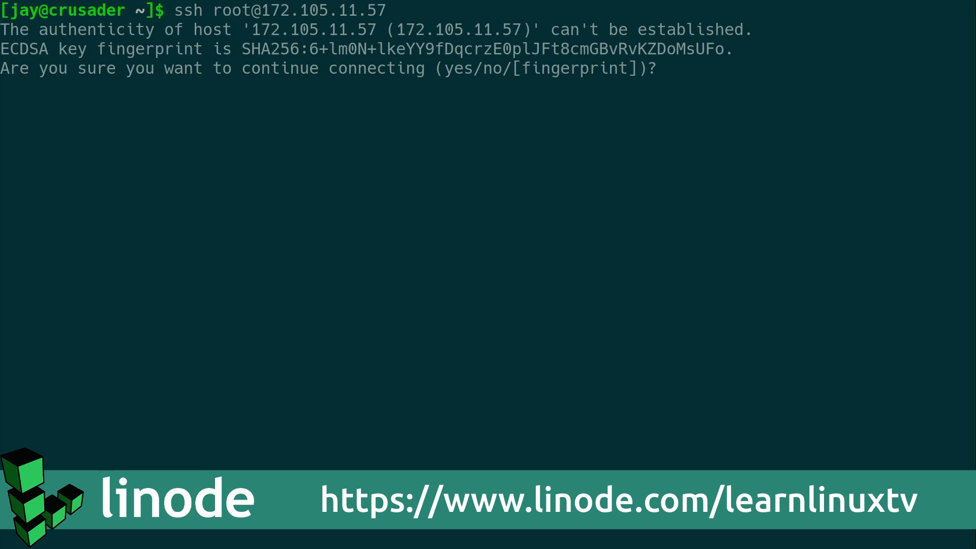
pyautogui.write('yes')
pyautogui.press('Return')
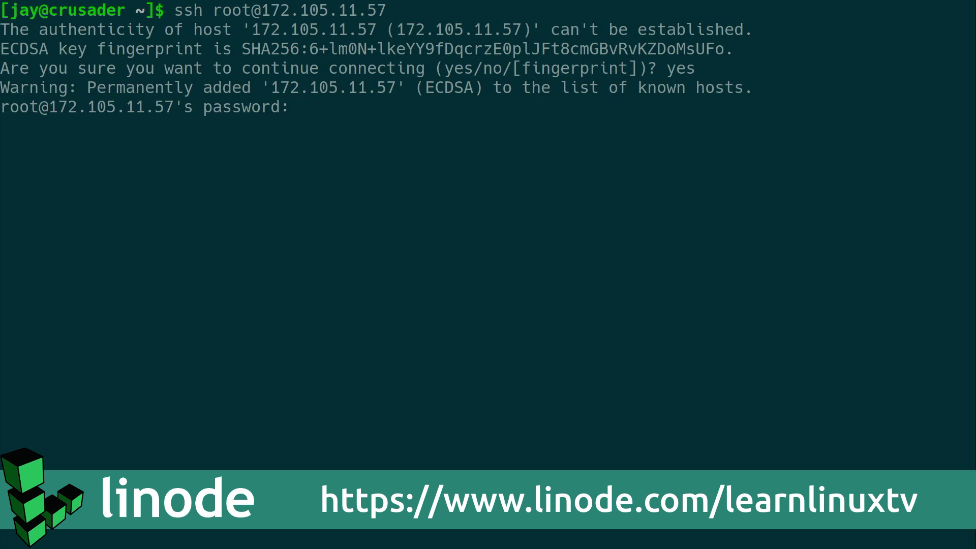
pyautogui.press('Return')
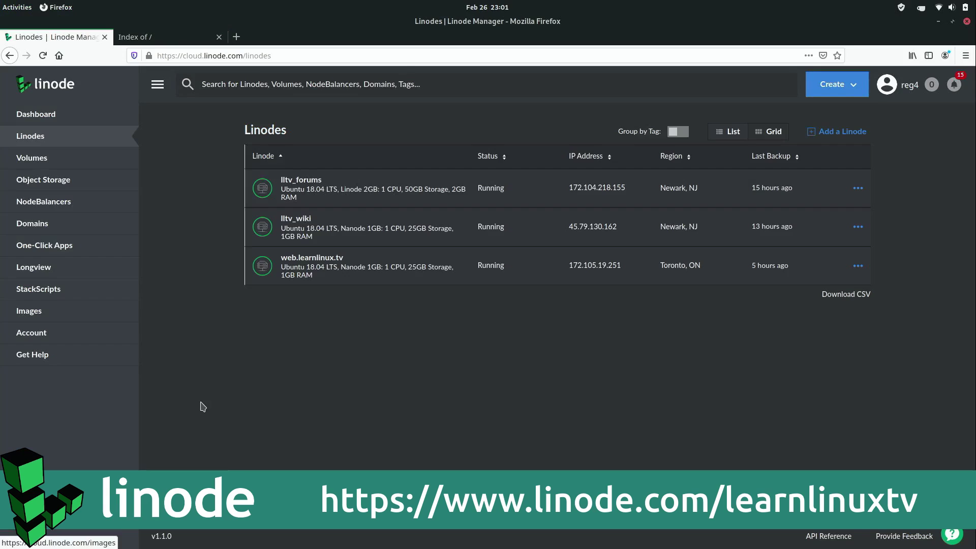
# Choose the WordPress - Latest One-Click app and enter an admin username and password
pyautogui.click(61, 247)
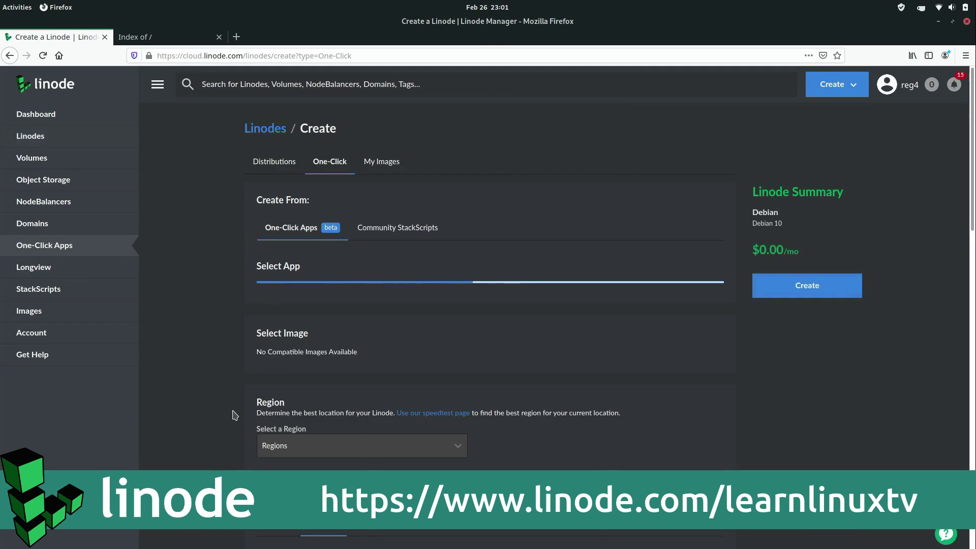
pyautogui.click(311, 310)
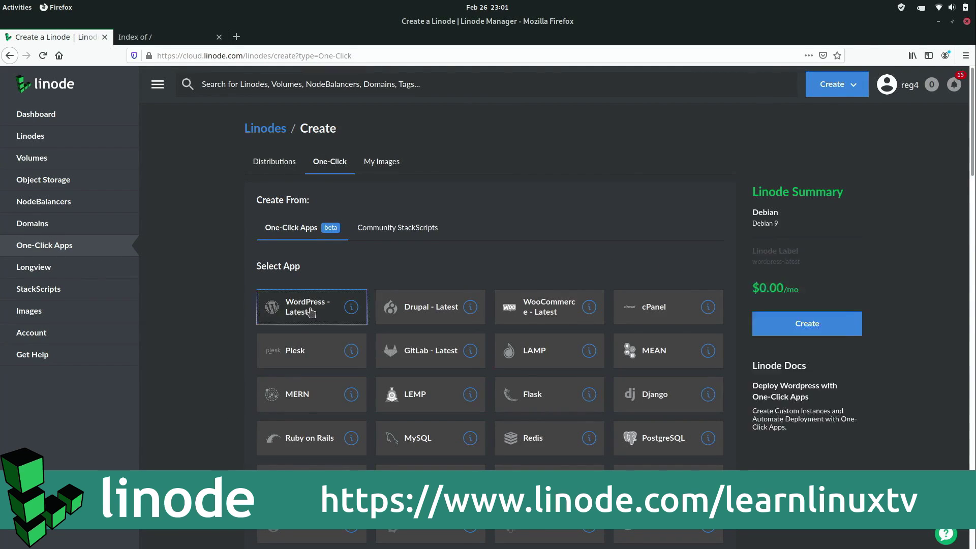
pyautogui.click(395, 144)
pyautogui.write('vel')
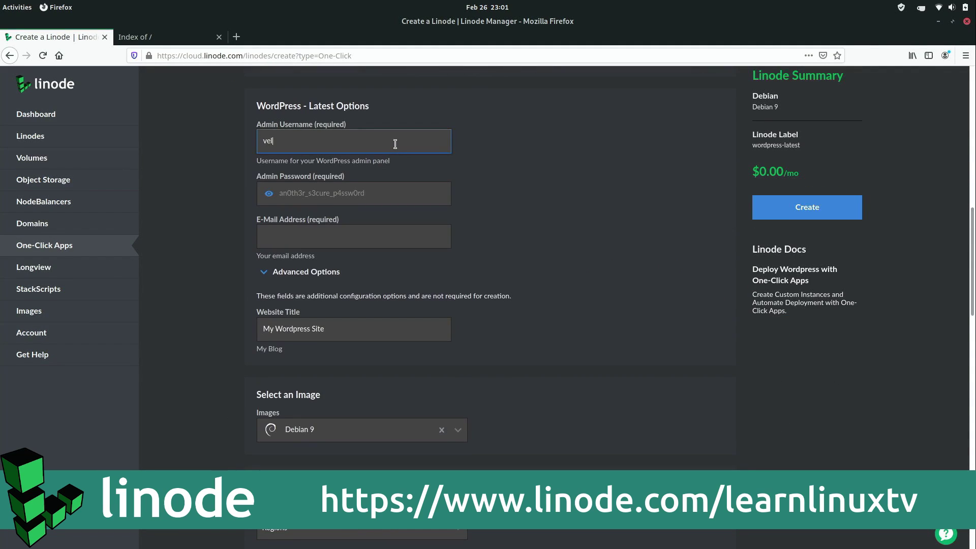
pyautogui.write('ociraptor')
pyautogui.click(374, 192)
pyautogui.write('password')
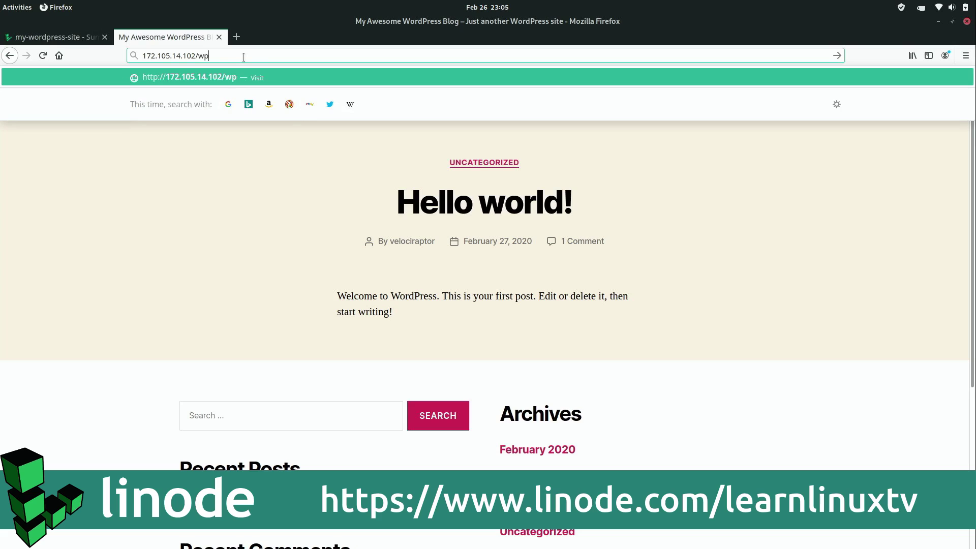
# Load the site's wp-login.php page and log in with the autofilled admin credentials
pyautogui.write('-login.php')
pyautogui.press('Return')
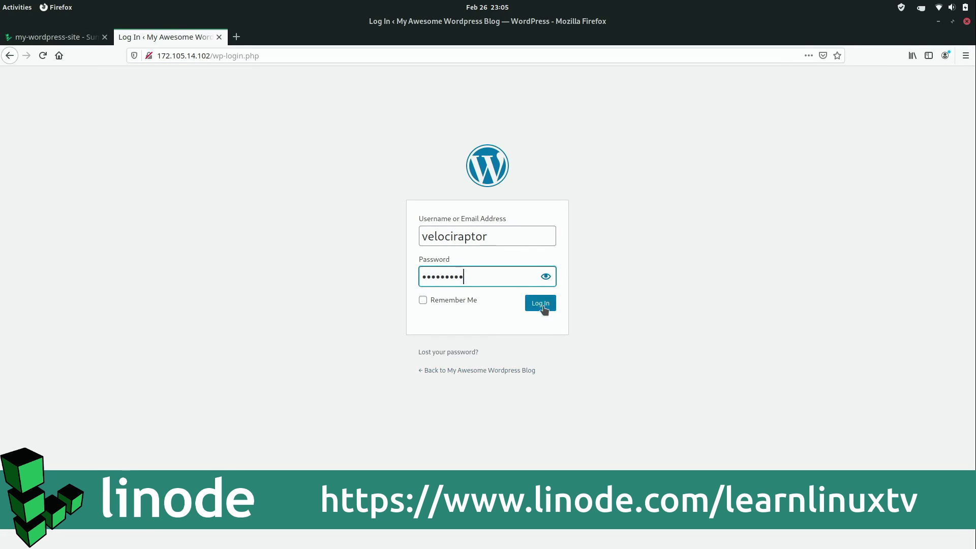
pyautogui.click(541, 303)
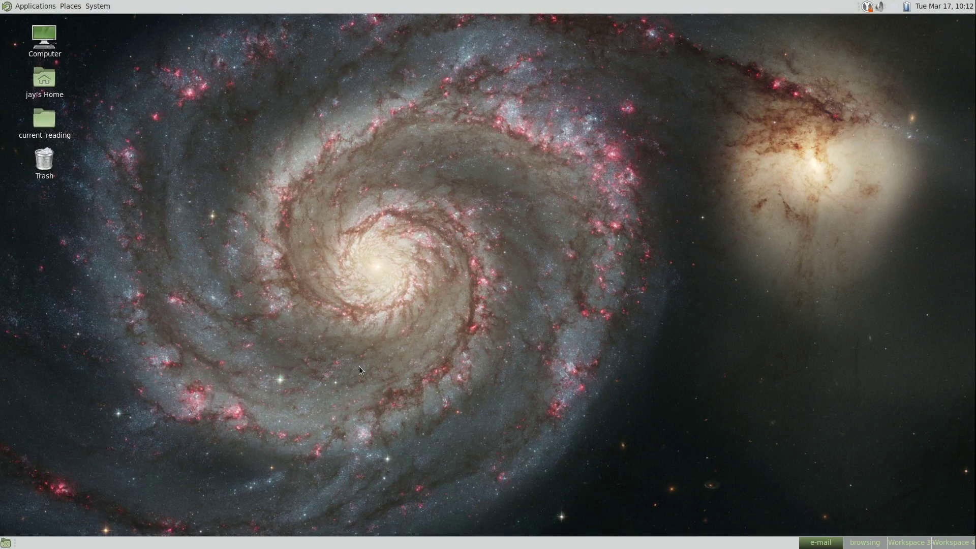
# Open the Control Center, filter it for 'date', and launch the Time and Date Manager
pyautogui.click(98, 6)
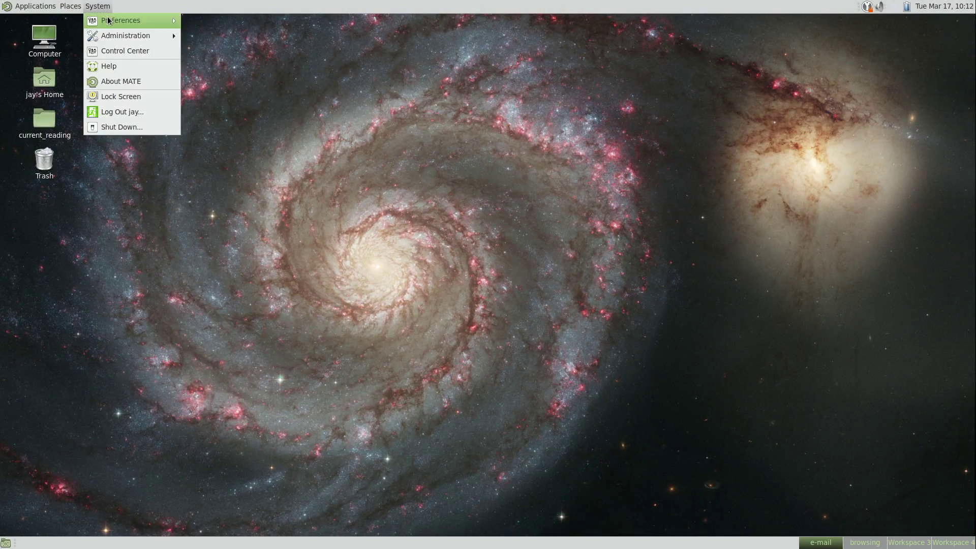
pyautogui.click(118, 53)
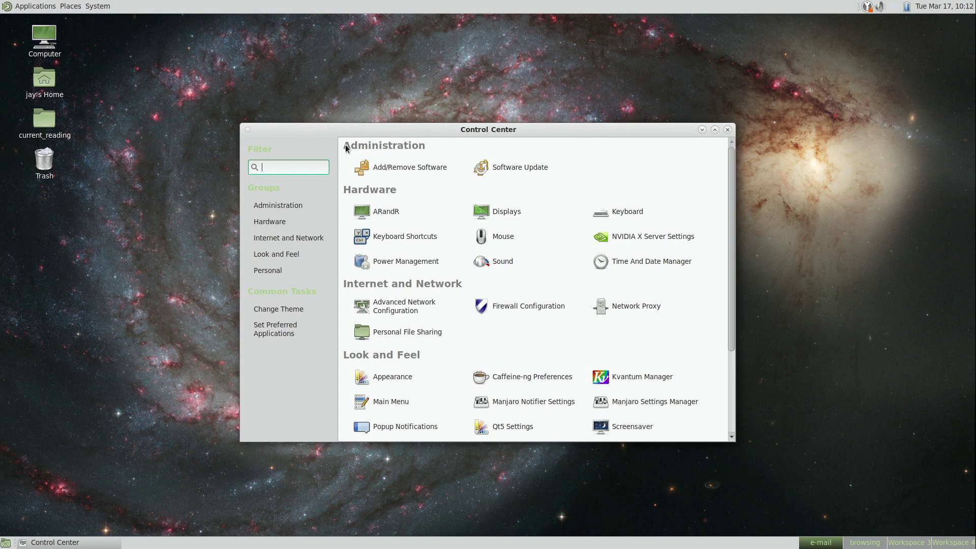
pyautogui.write('date')
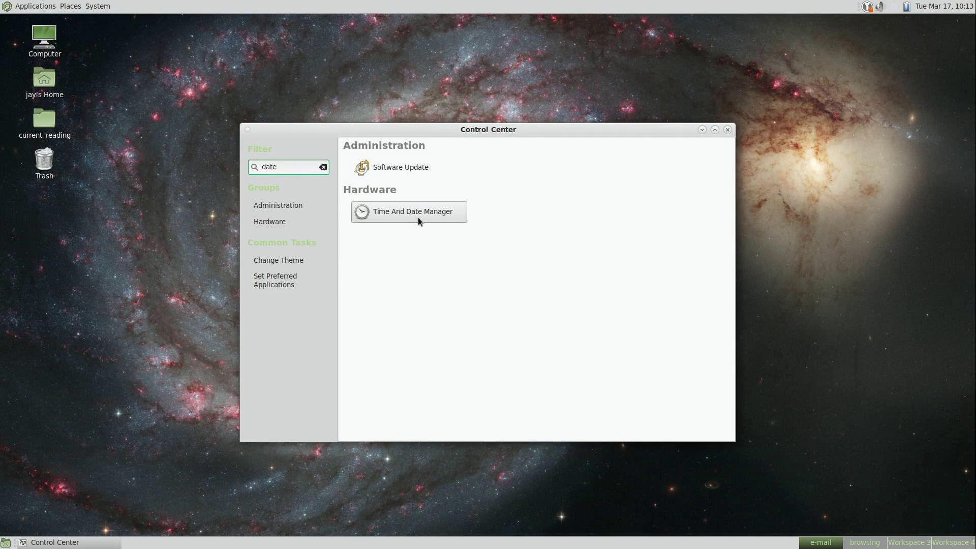
pyautogui.click(421, 218)
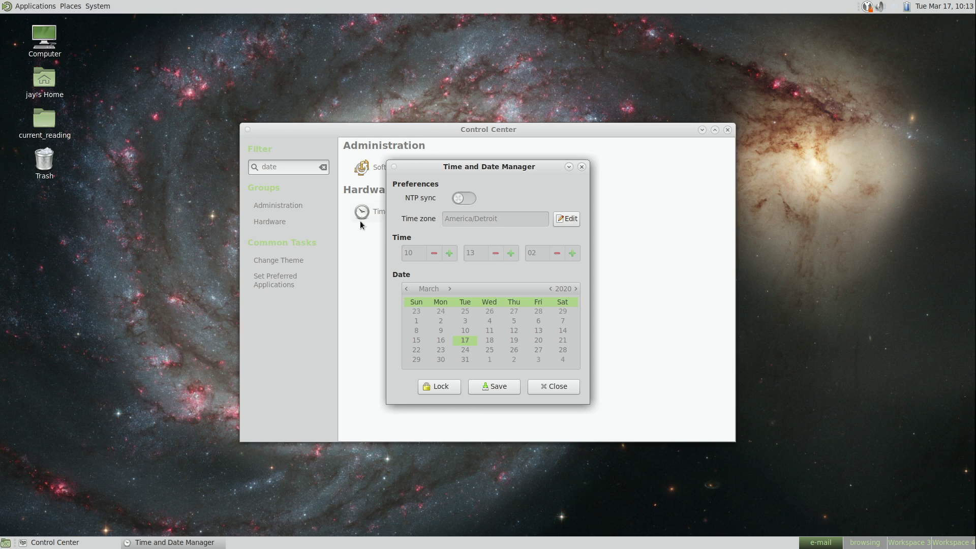
# Move the Time and Date Manager aside, then close it and the Control Center
pyautogui.moveTo(466, 166); pyautogui.dragTo(638, 165)
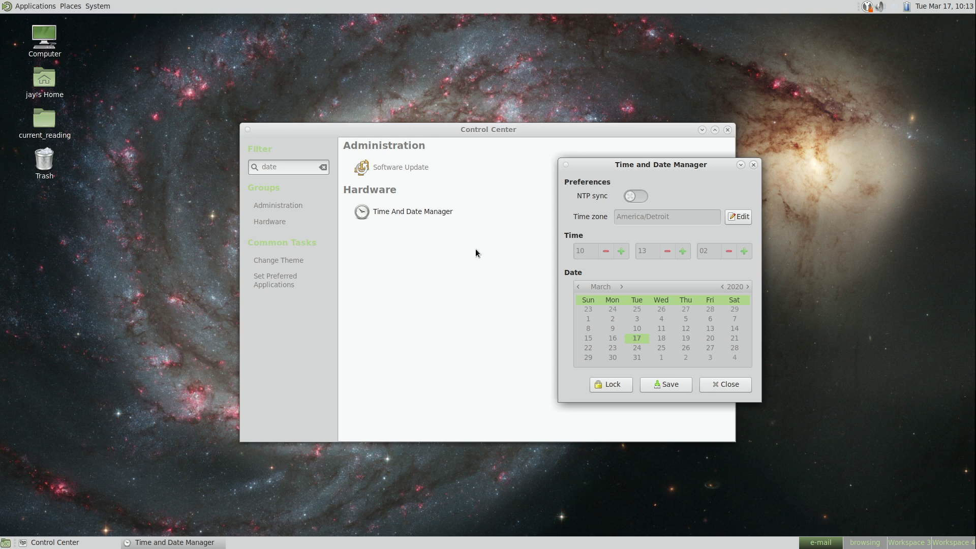
pyautogui.click(713, 385)
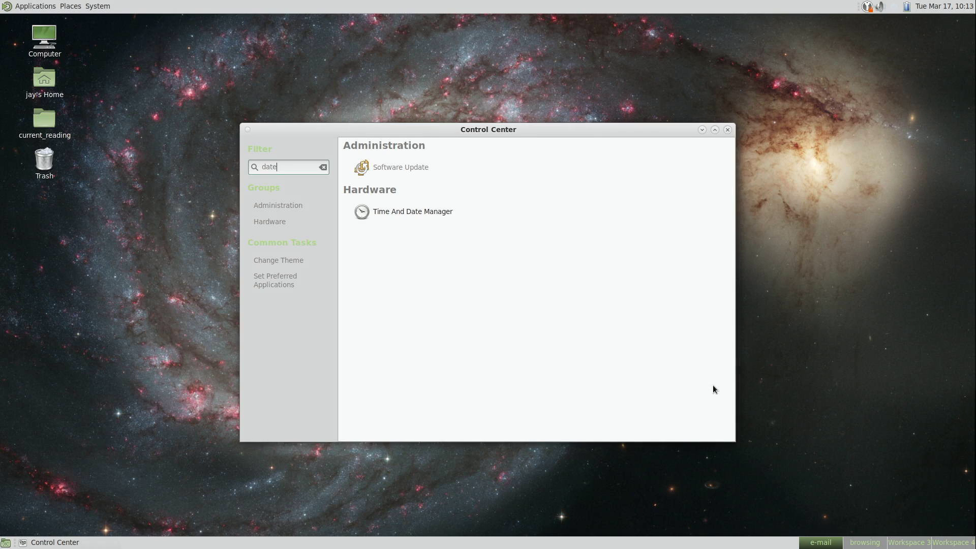
pyautogui.click(727, 129)
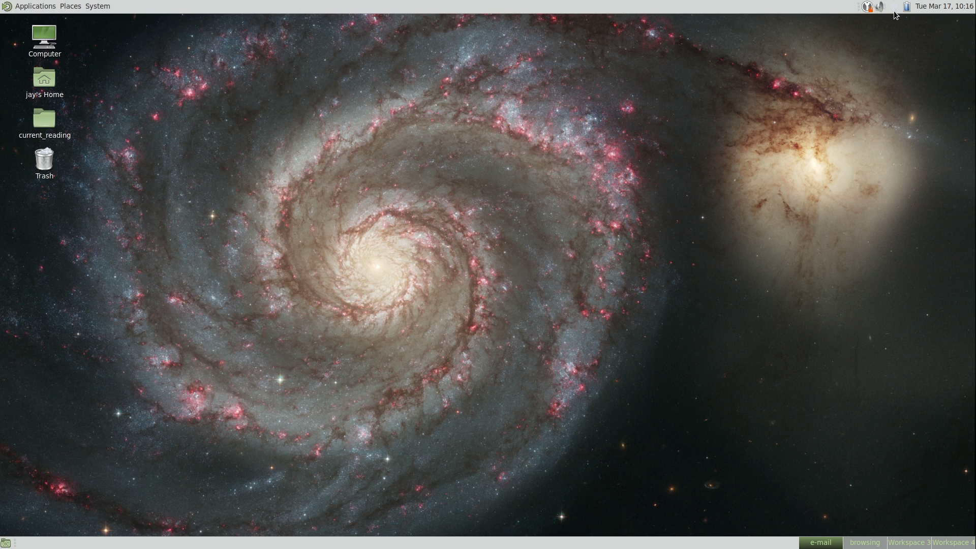
# Launch MATE System Monitor from System Tools and show its File Systems tab
pyautogui.moveTo(895, 16)
pyautogui.click(41, 8)
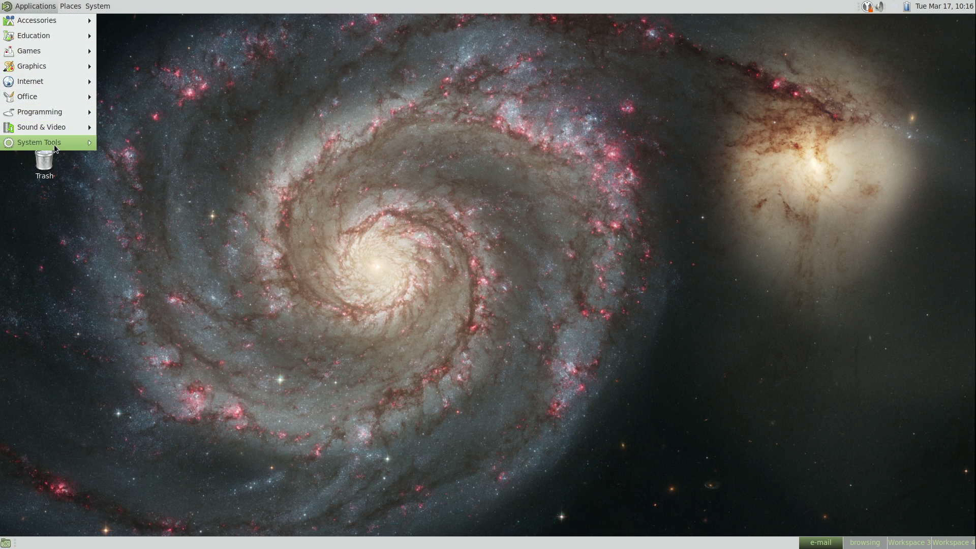
pyautogui.moveTo(54, 145)
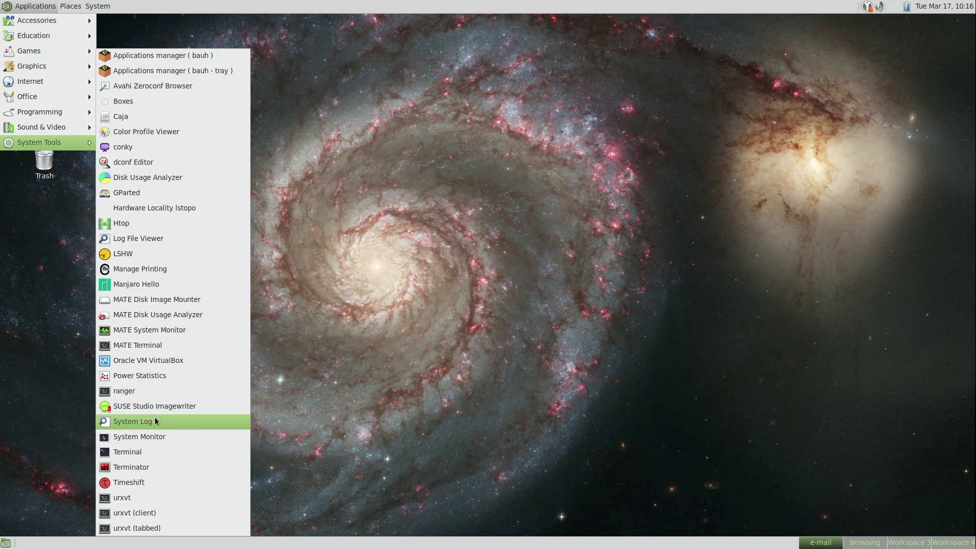
pyautogui.click(158, 333)
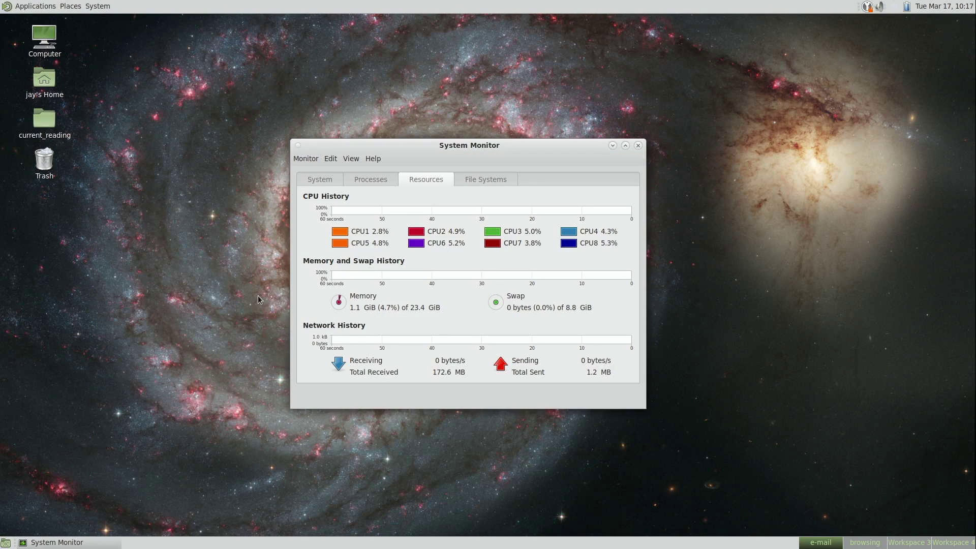
pyautogui.click(469, 181)
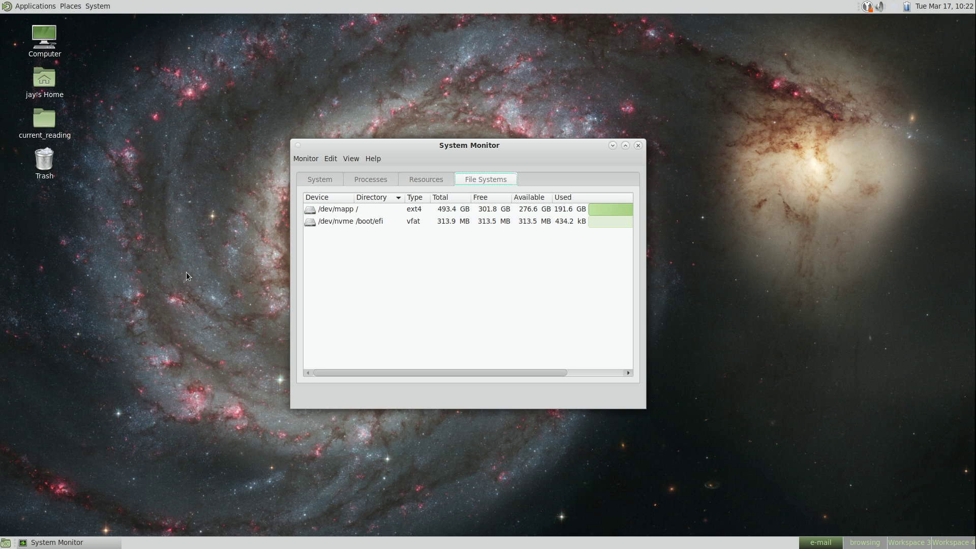
# Open the MATE Menu Editor via the Applications menu's Edit Menus option
pyautogui.rightClick(32, 6)
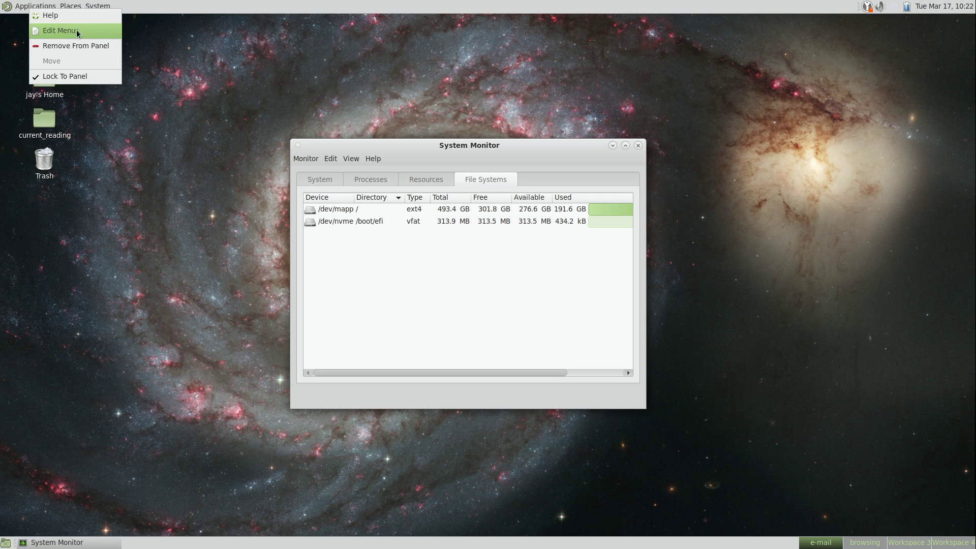
pyautogui.click(96, 34)
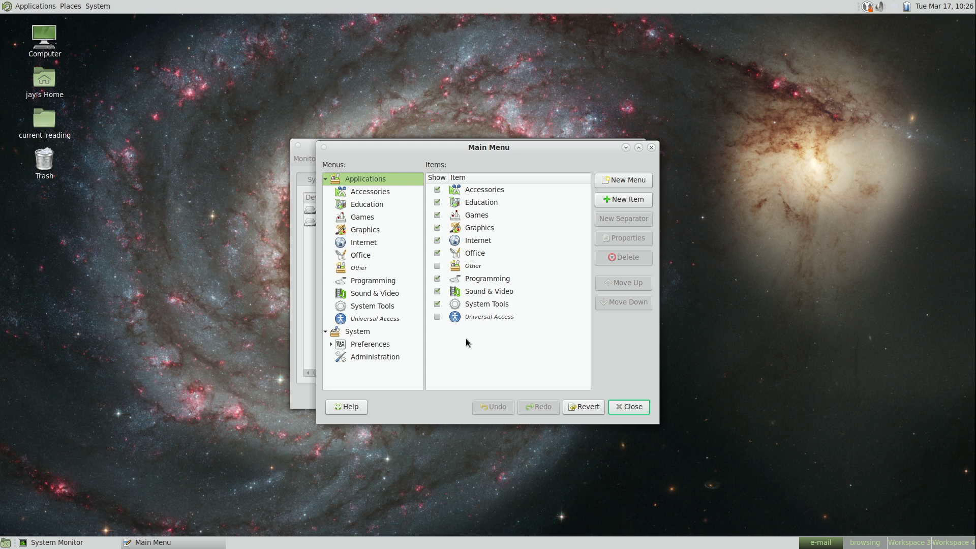
pyautogui.click(47, 6)
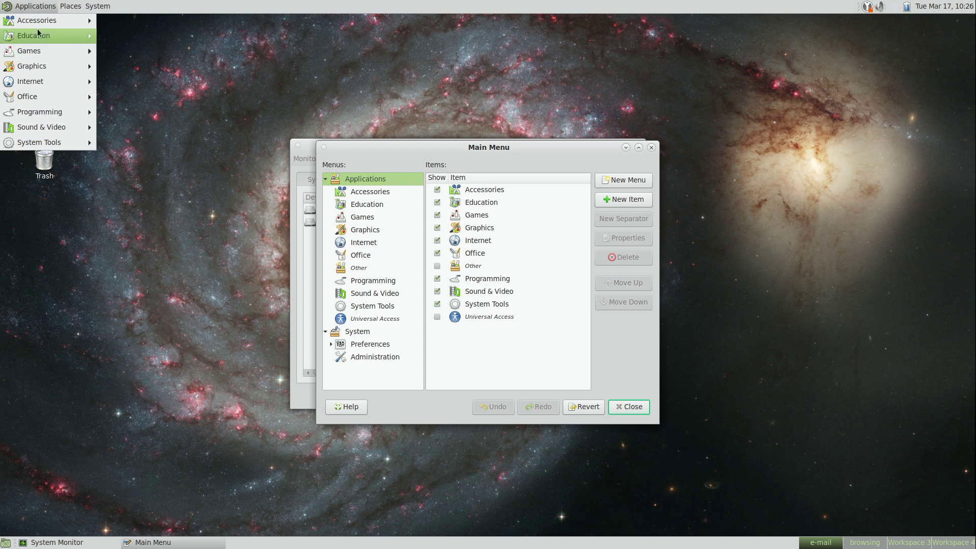
pyautogui.moveTo(104, 10)
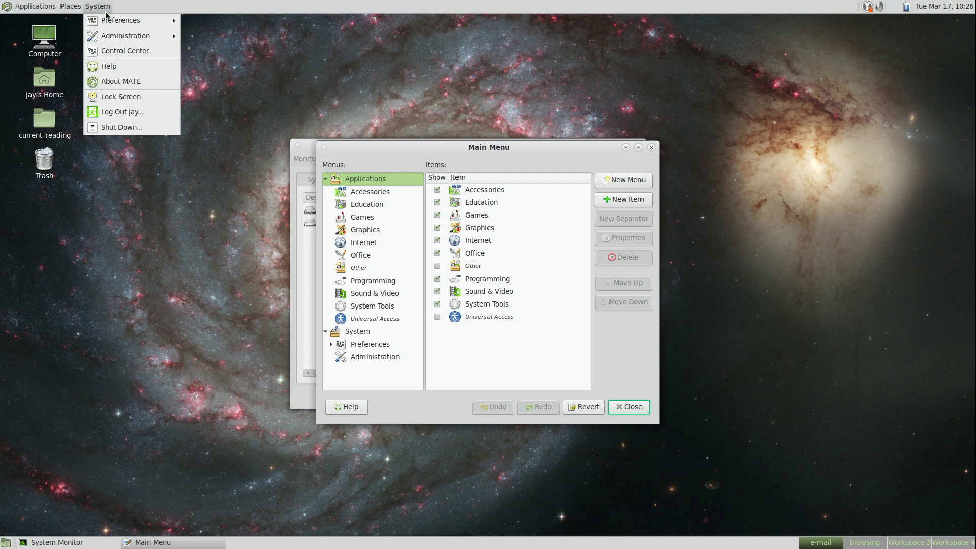
pyautogui.click(443, 350)
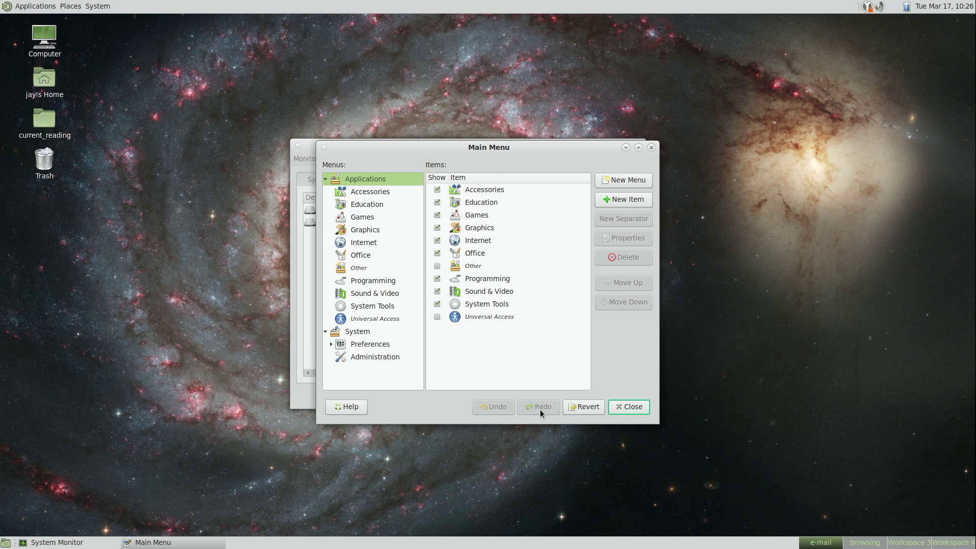
# Delete the Office category, undo it and re-tick Show, doing this twice
pyautogui.click(480, 253)
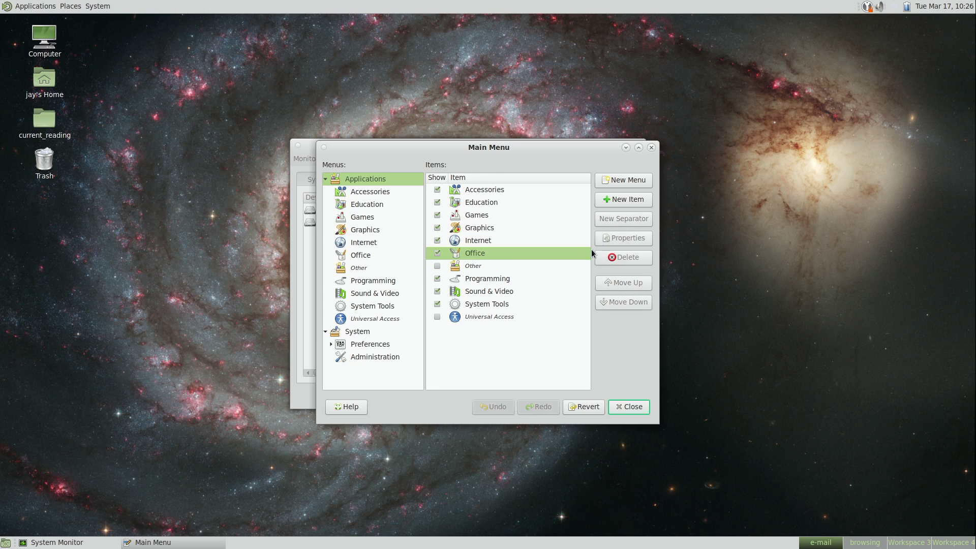
pyautogui.click(625, 257)
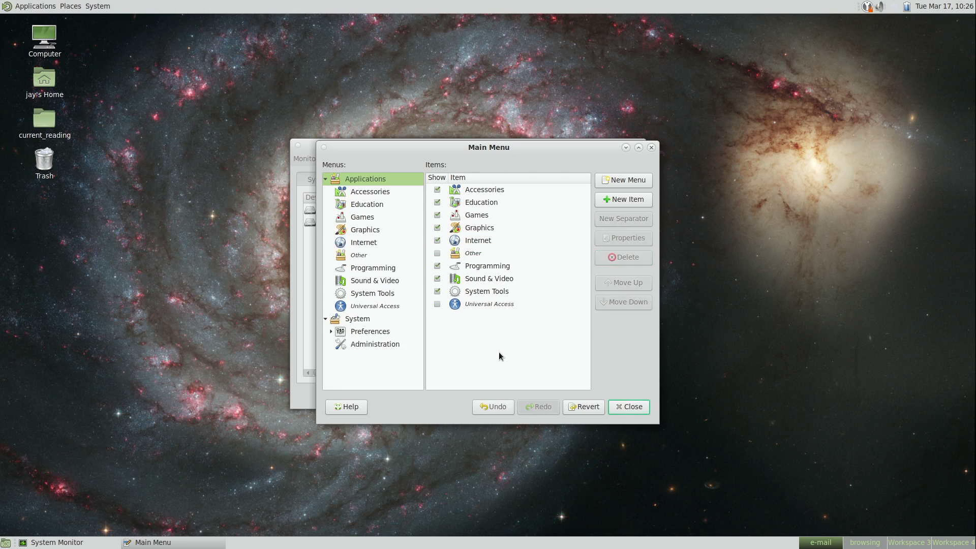
pyautogui.click(503, 408)
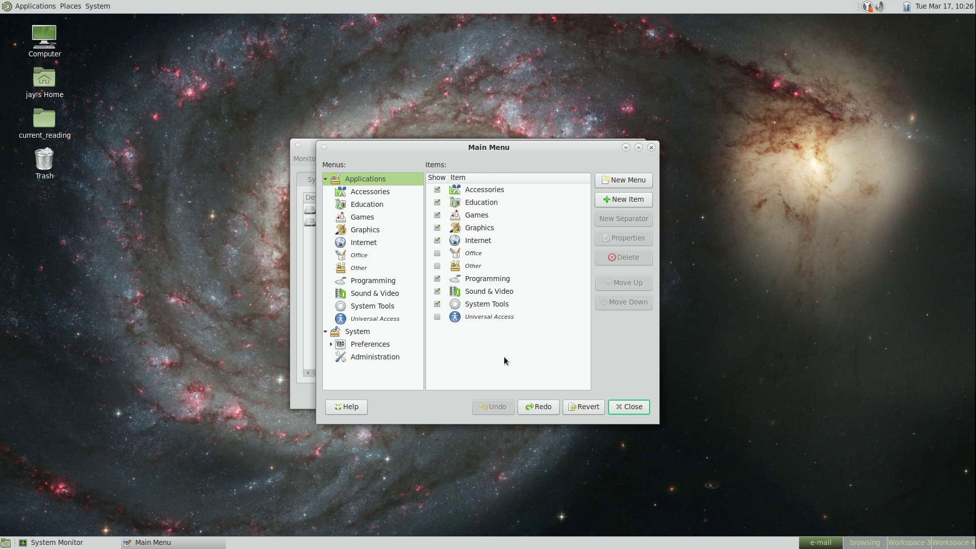
pyautogui.click(437, 254)
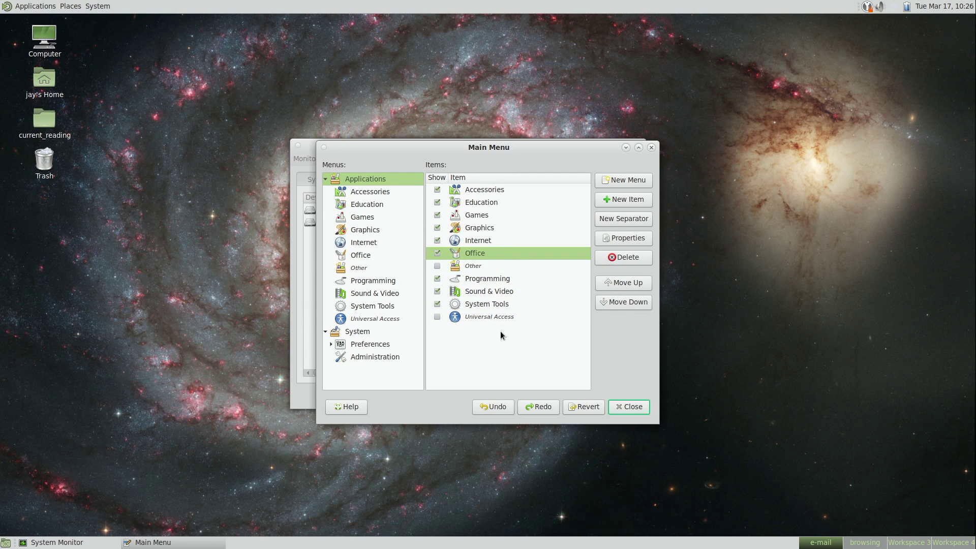
pyautogui.click(629, 258)
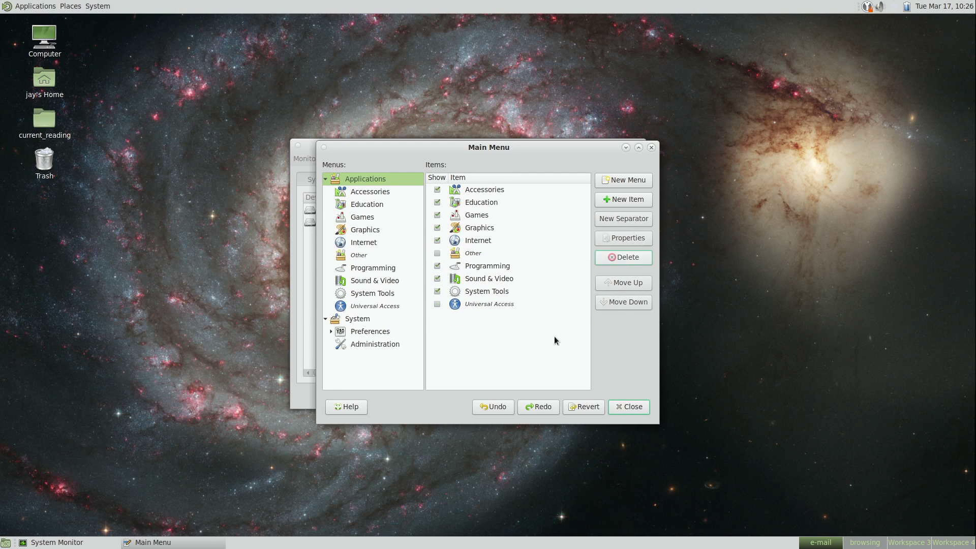
pyautogui.click(492, 407)
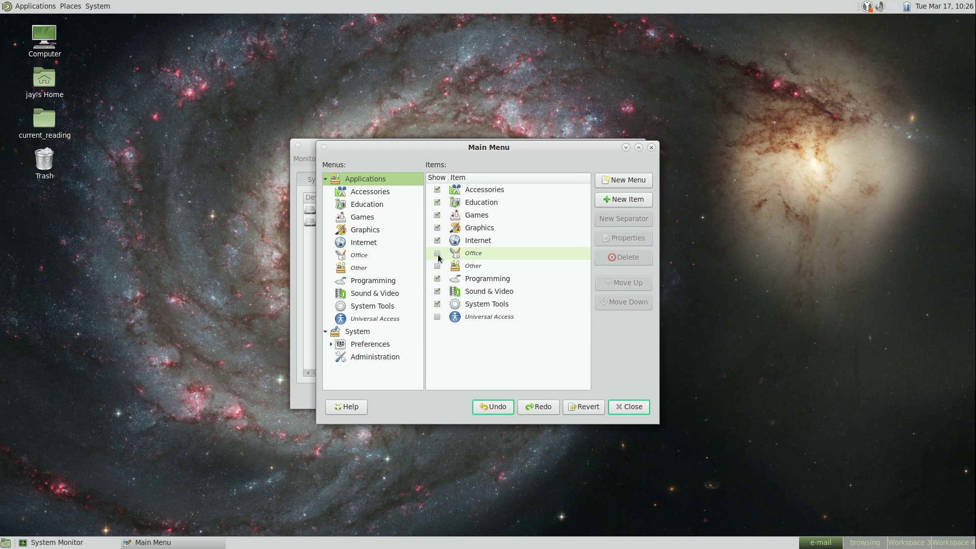
pyautogui.click(437, 253)
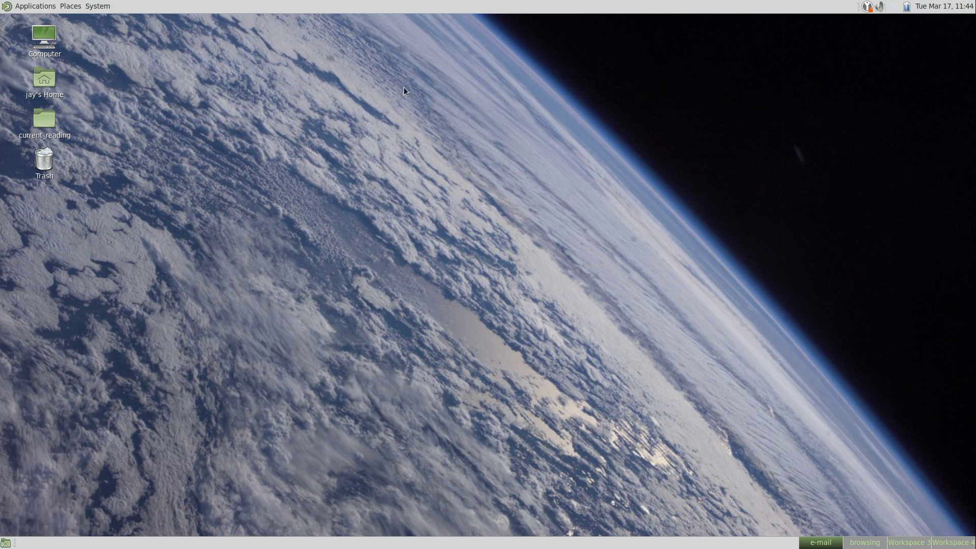
# Launch MATE Disk Image Mounter and mount 2020-02-13-raspbian-buster-lite.img from the home folder
pyautogui.click(45, 6)
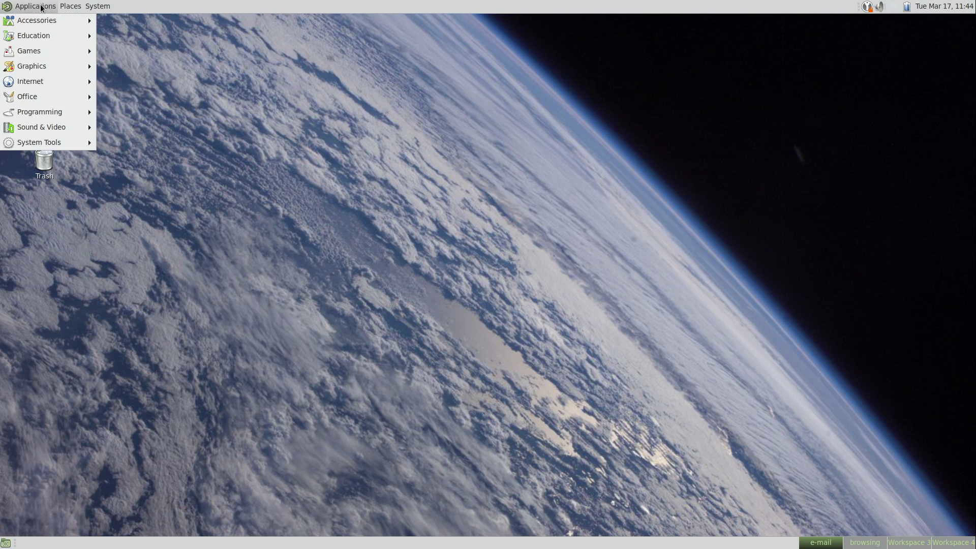
pyautogui.moveTo(57, 147)
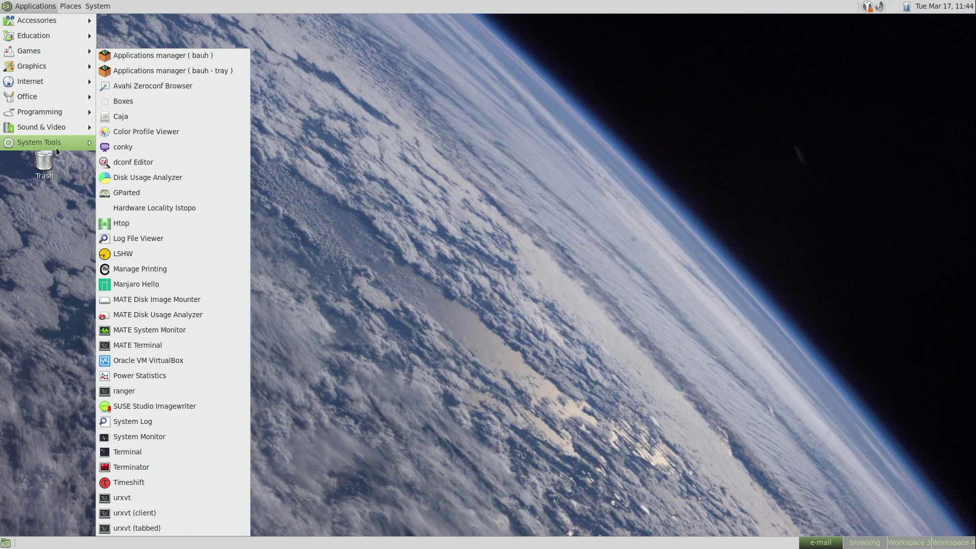
pyautogui.click(202, 300)
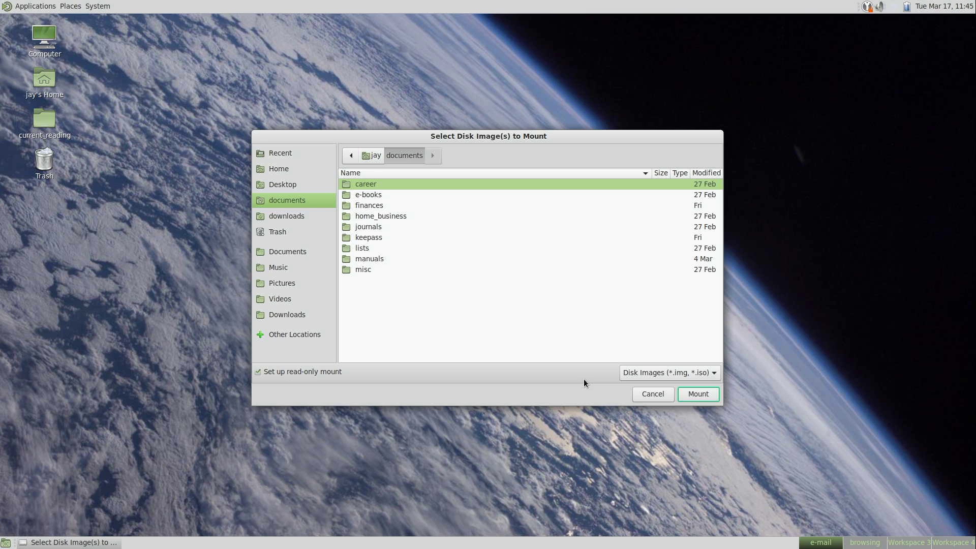
pyautogui.click(288, 163)
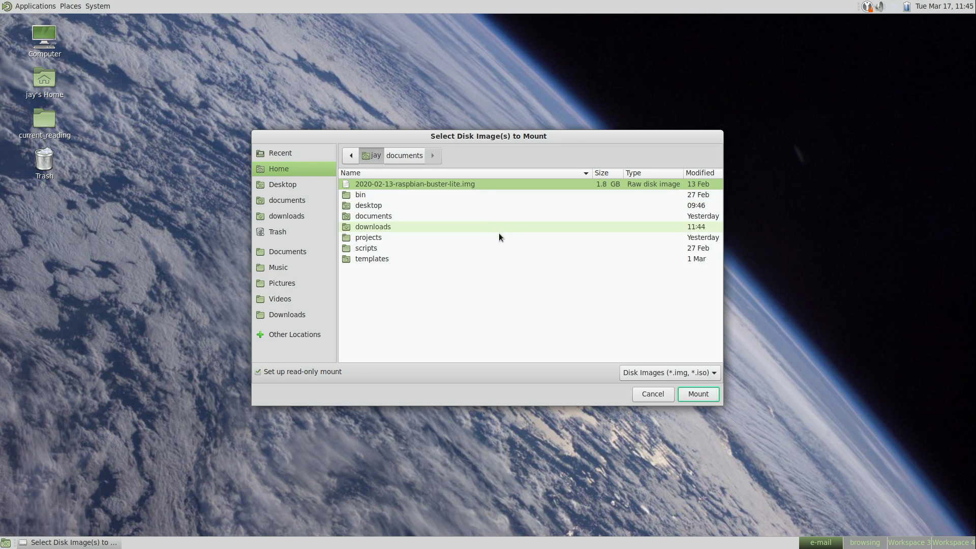
pyautogui.click(700, 396)
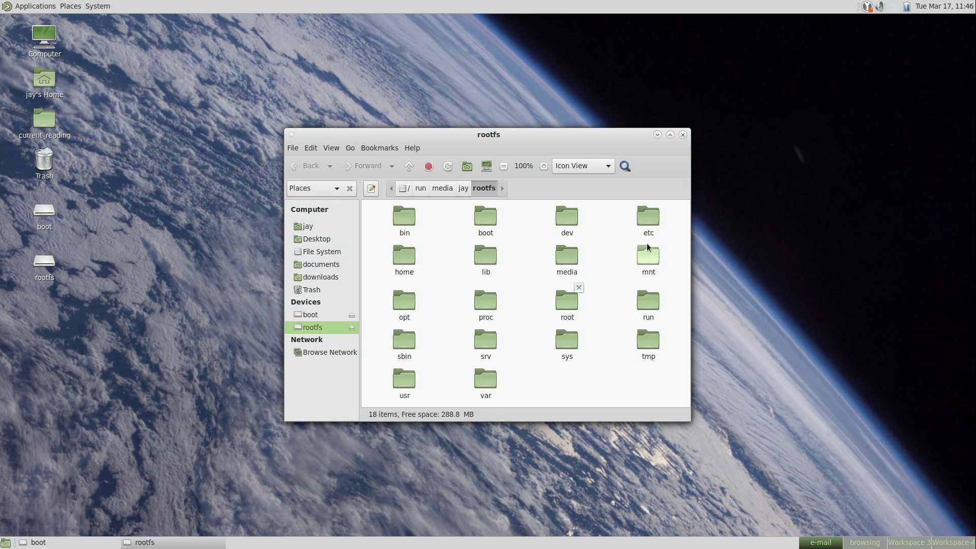
# Browse the rootfs etc/wpa_supplicant folder, then go back and open the boot partition
pyautogui.doubleClick(646, 220)
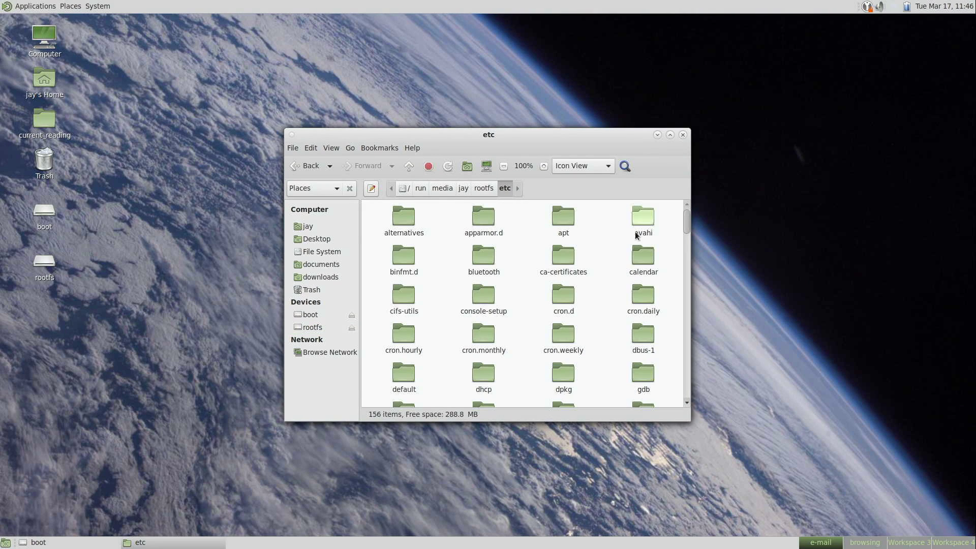
pyautogui.moveTo(686, 223); pyautogui.dragTo(687, 288)
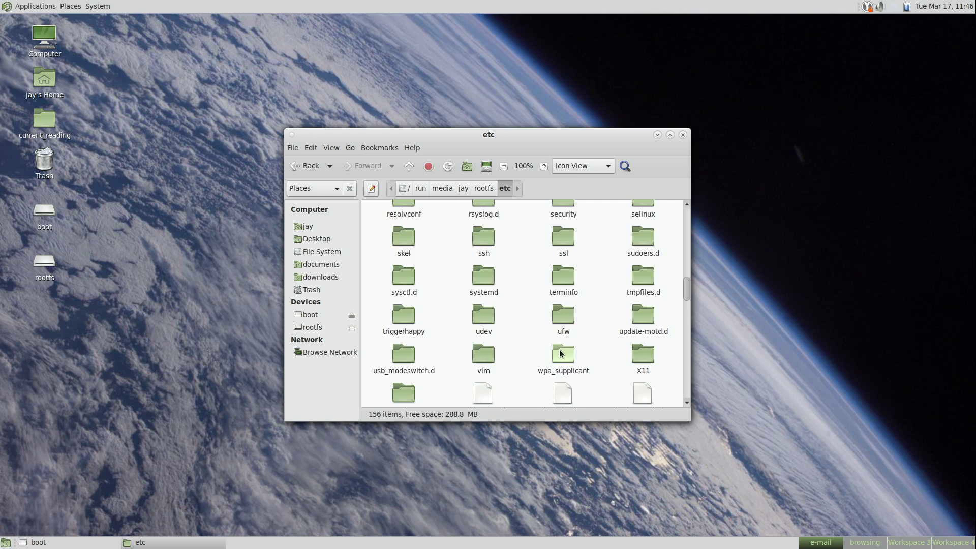
pyautogui.doubleClick(561, 354)
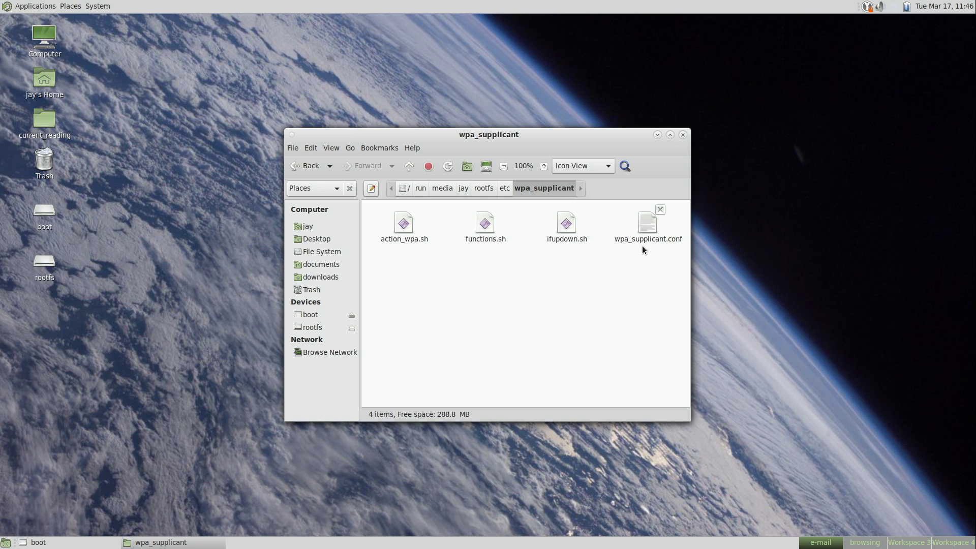
pyautogui.click(463, 188)
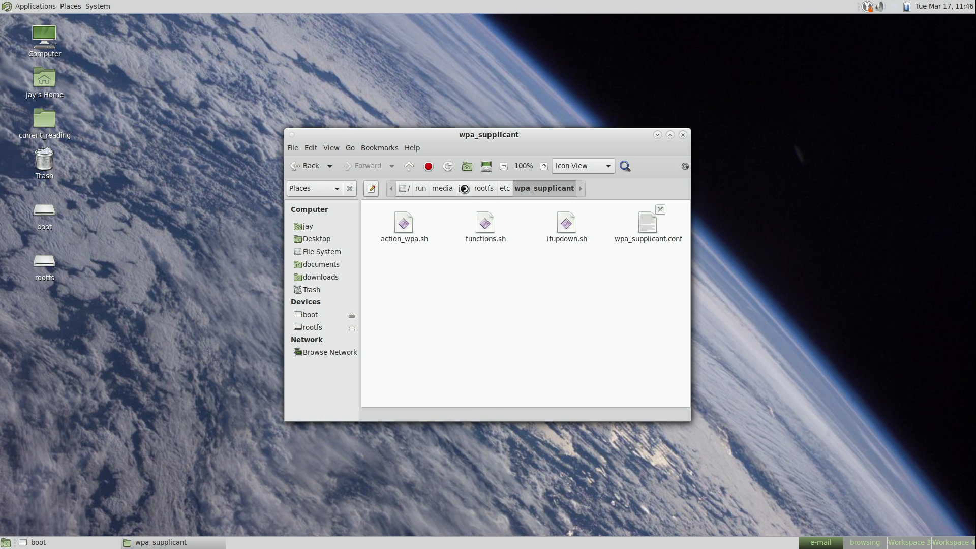
pyautogui.doubleClick(402, 215)
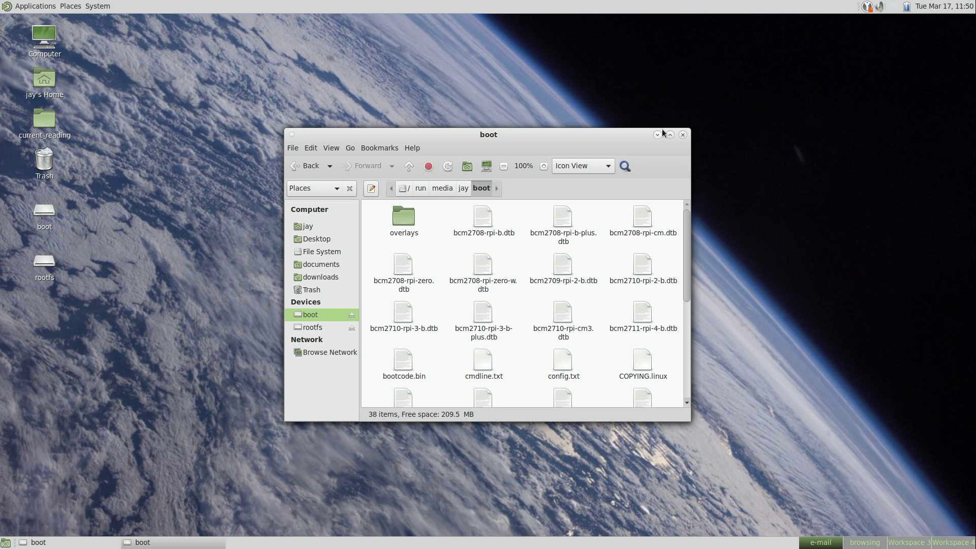
# Close both Caja boot-partition windows
pyautogui.click(684, 135)
pyautogui.click(684, 135)
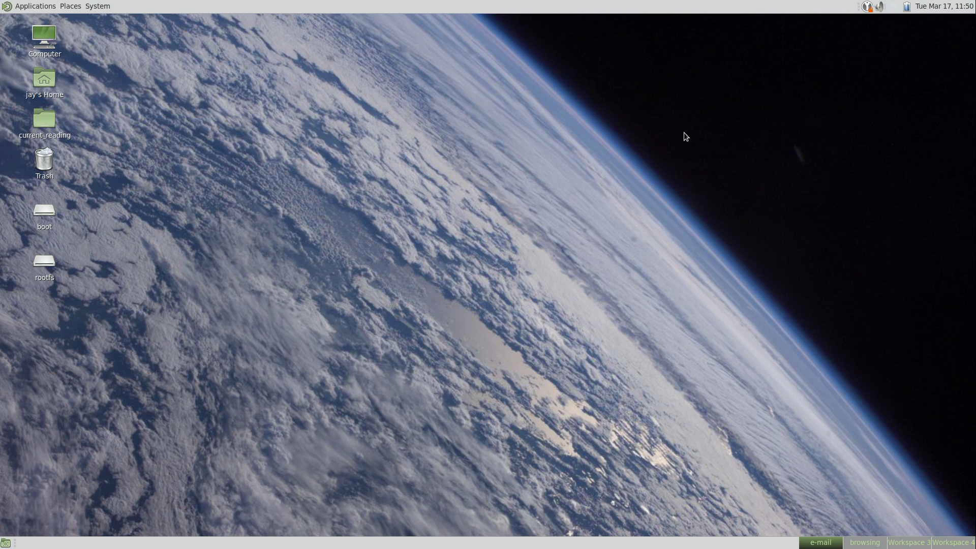